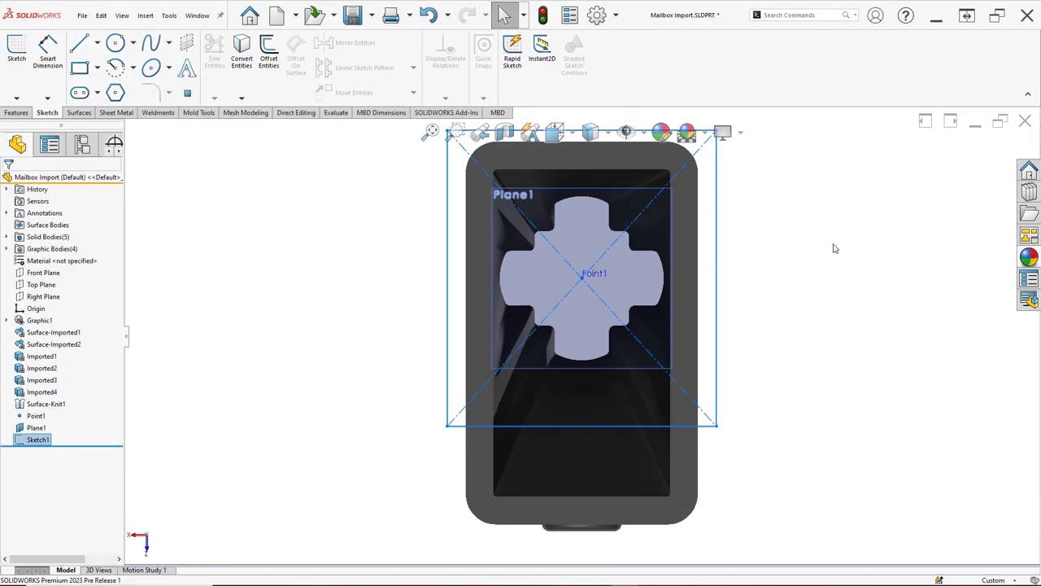
Create Loft1 from the cross-shaped Sketch1 profile at the base of the post.
right_click_drag(831, 280, 779, 286)
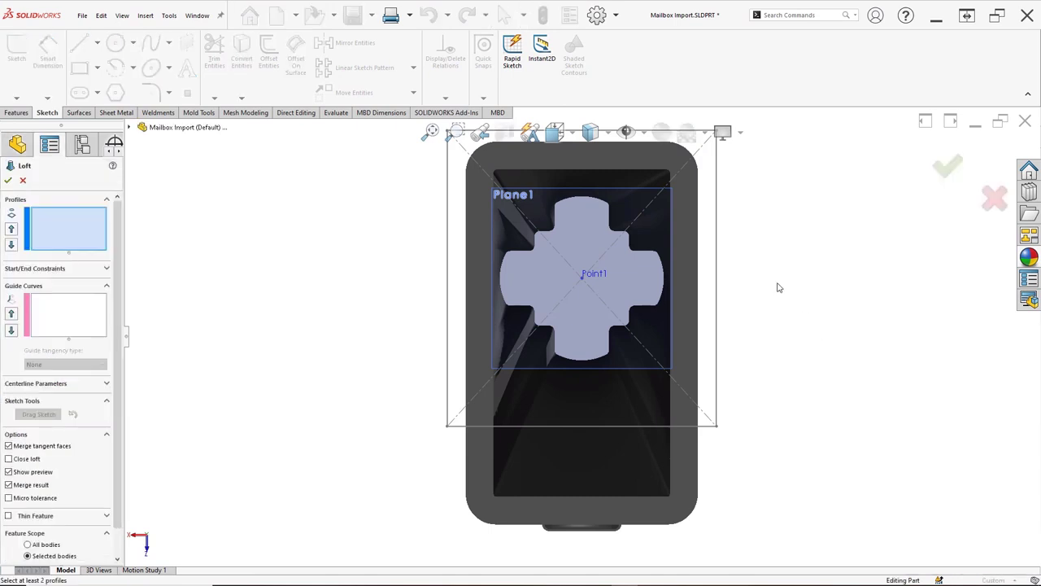
scroll(779, 285, "up", 3)
middle_click_drag(760, 255, 502, 343)
scroll(480, 334, "down", 3)
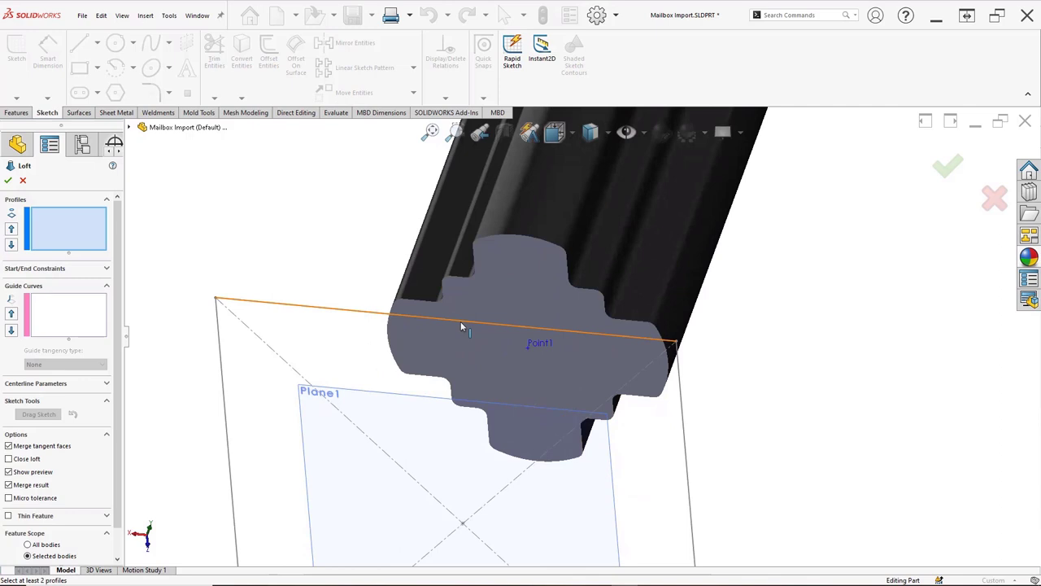
left_click(507, 270)
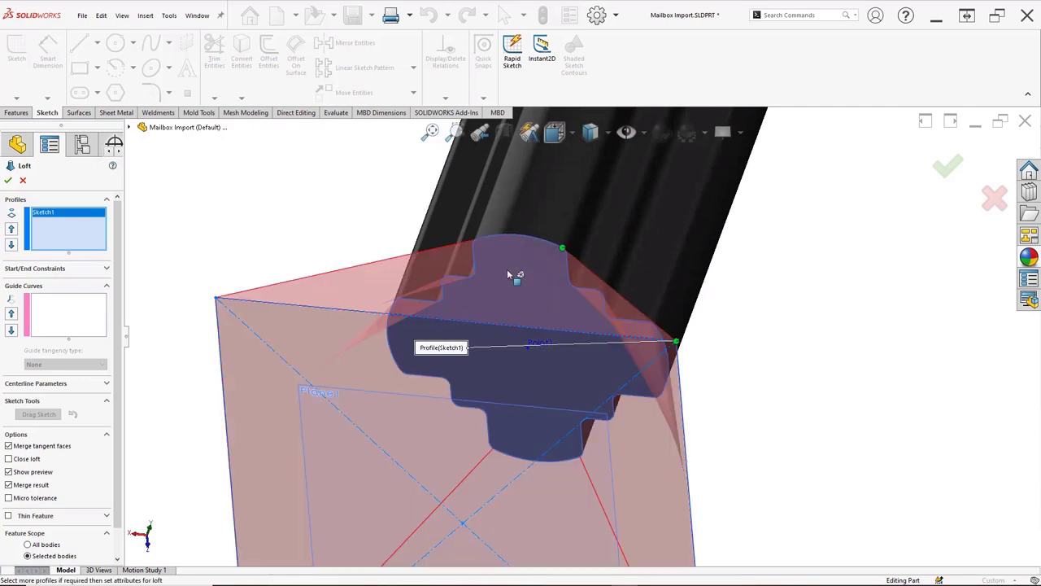
key("Return")
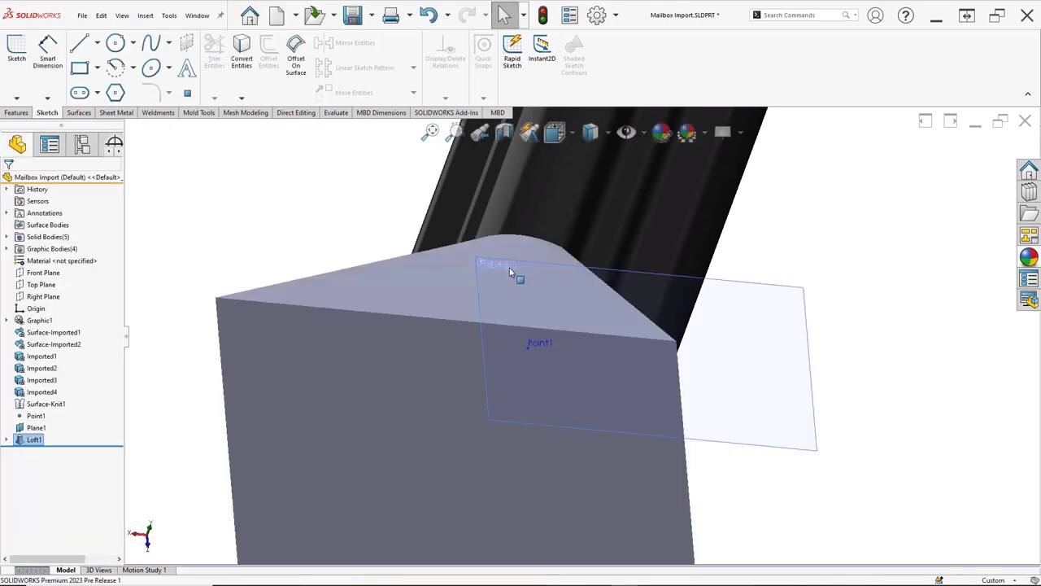
Inspect the imported surface and the loft face through their right-click menus.
right_click(553, 204)
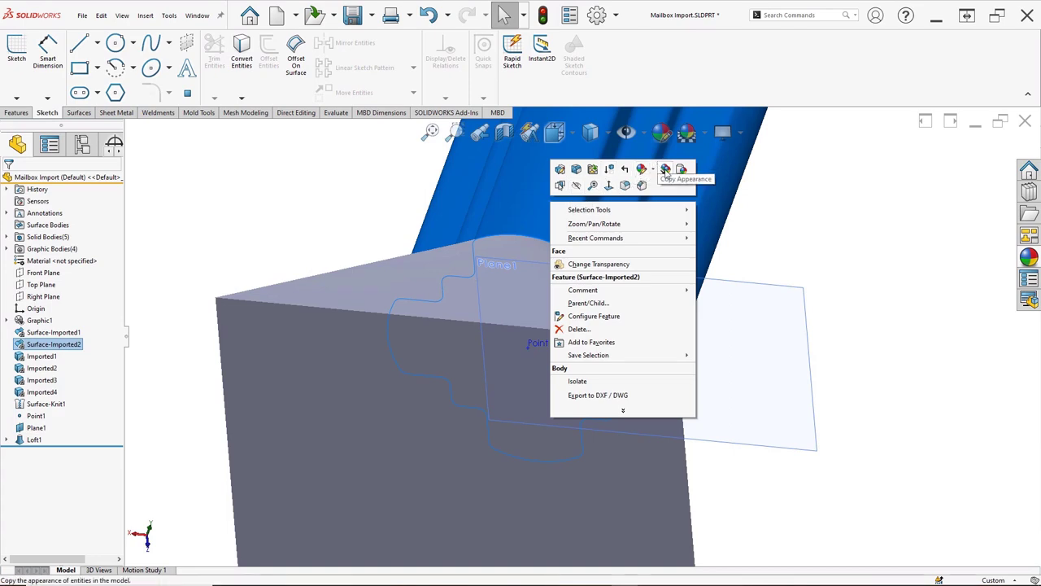
left_click(665, 168)
right_click(488, 284)
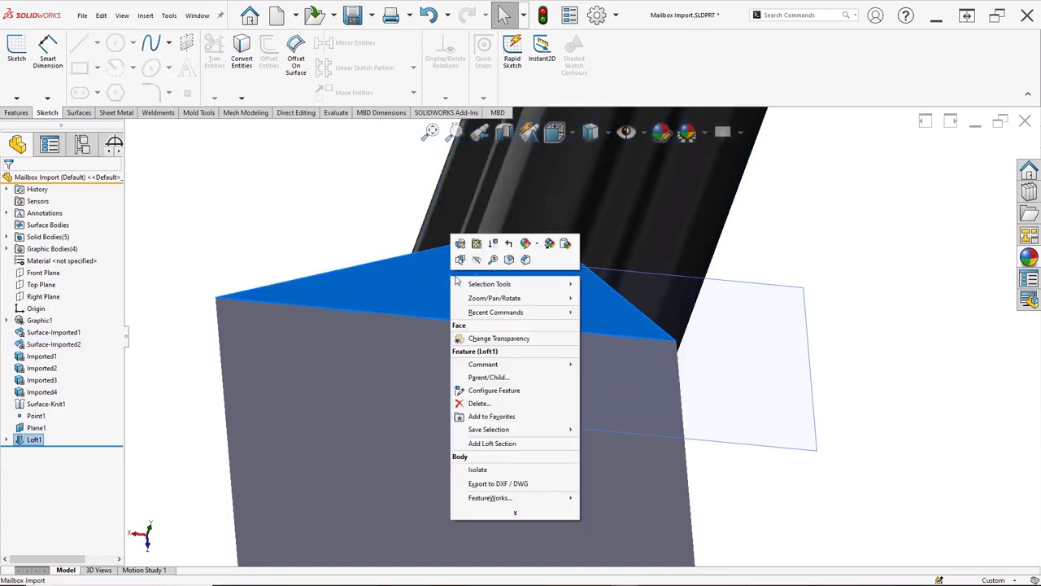
left_click(559, 245)
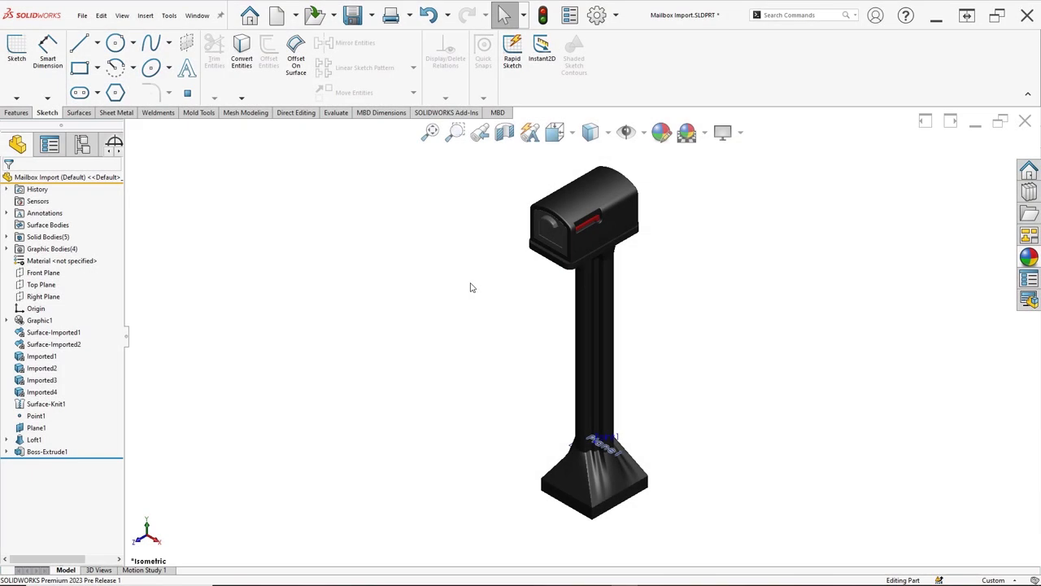
Start the exploded view, then pull the flag out to the right and the door to the left.
right_click_drag(470, 288, 507, 326)
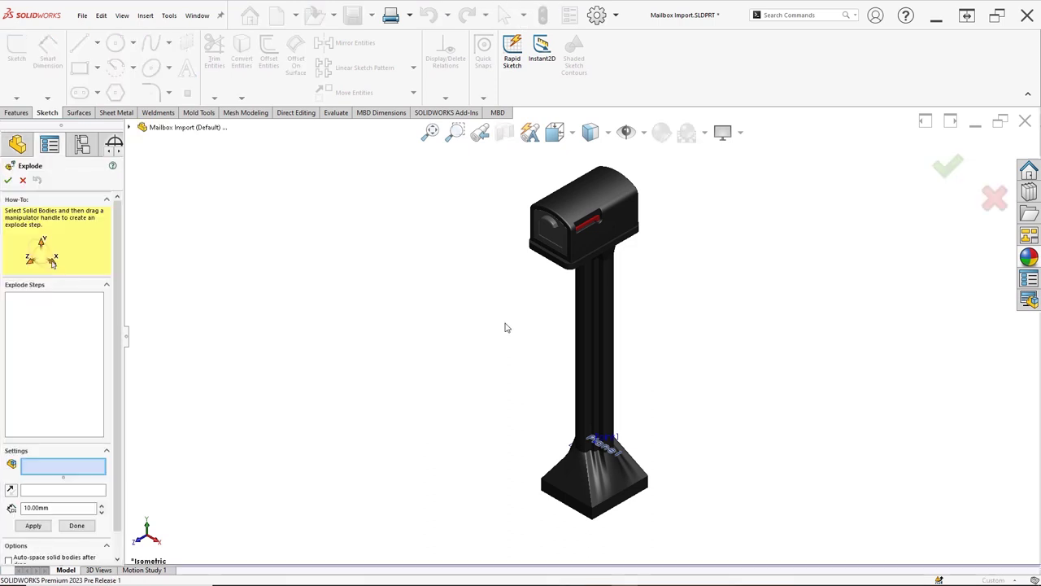
left_click(593, 226)
left_click_drag(609, 241, 661, 278)
left_click(541, 244)
left_click_drag(516, 244, 480, 277)
Lift the mailbox box up off the post and shift the post body downward.
left_click(584, 207)
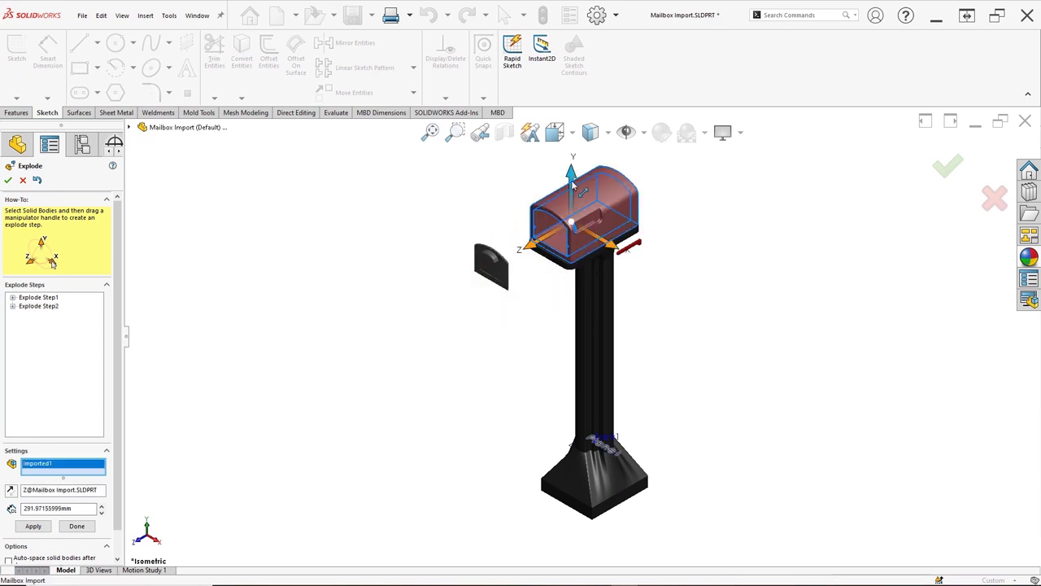
left_click_drag(579, 167, 574, 96)
left_click(588, 314)
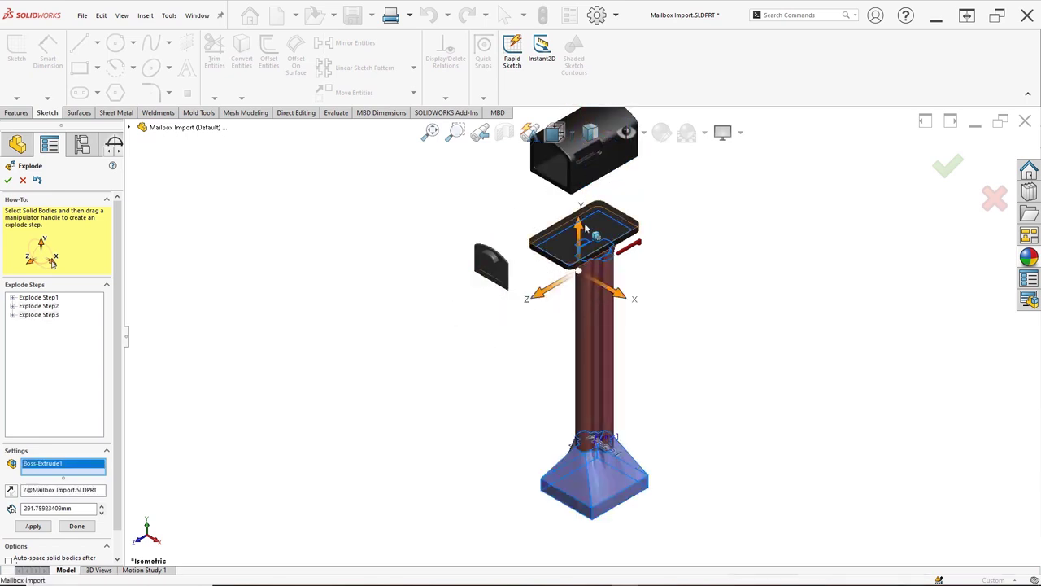
left_click_drag(578, 286, 581, 334)
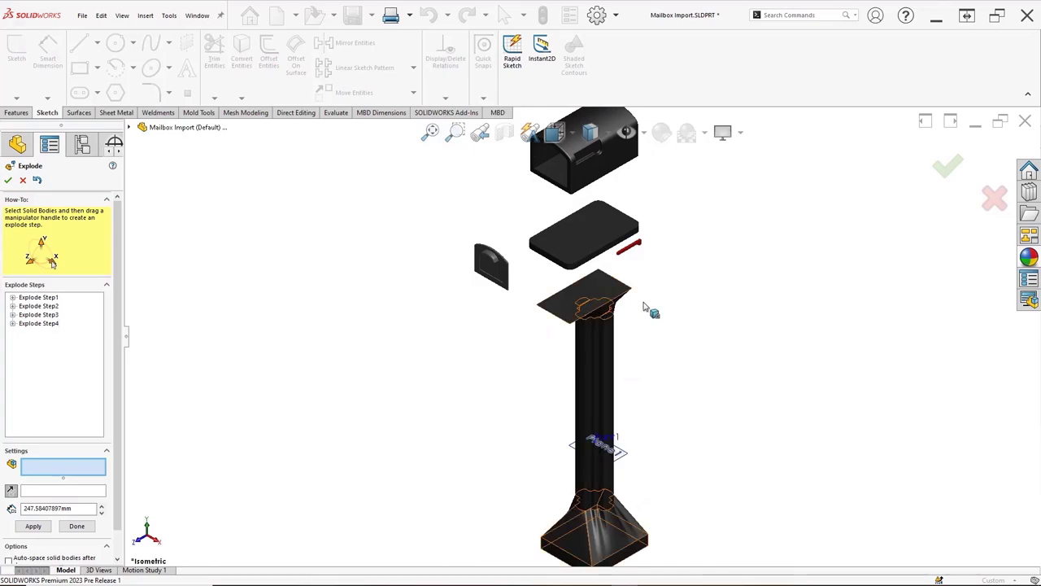
Close the exploded view and make the rectangle line parallel to Coordinate System1's Y axis.
left_click(949, 164)
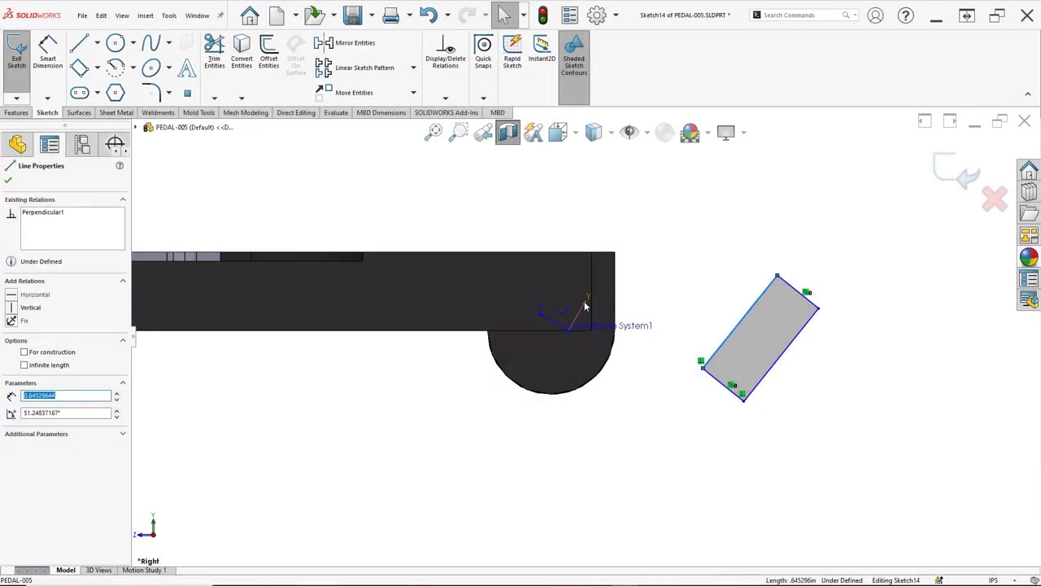
left_click(585, 306, "ctrl")
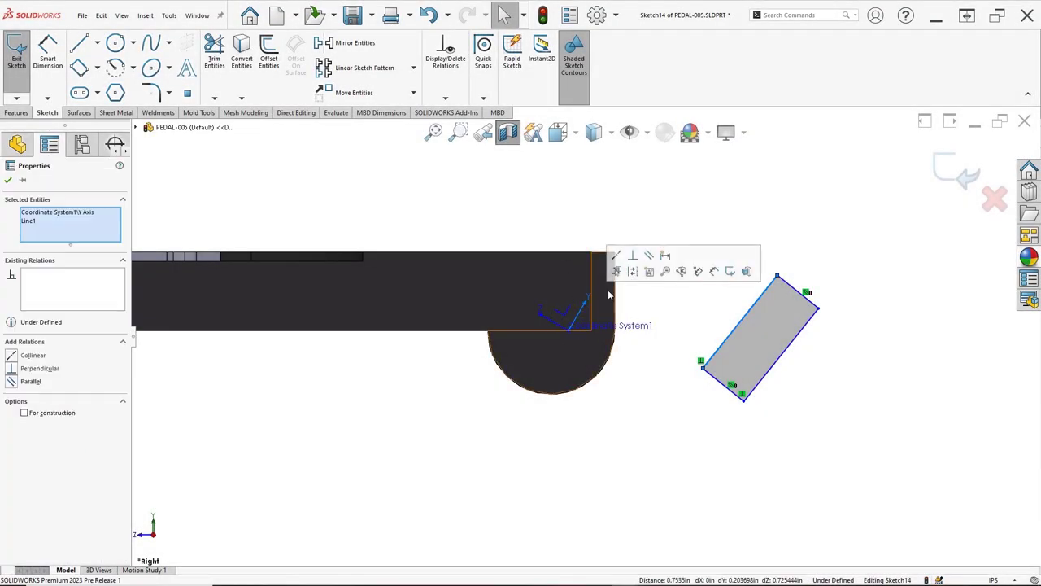
left_click(649, 259)
left_click(664, 433)
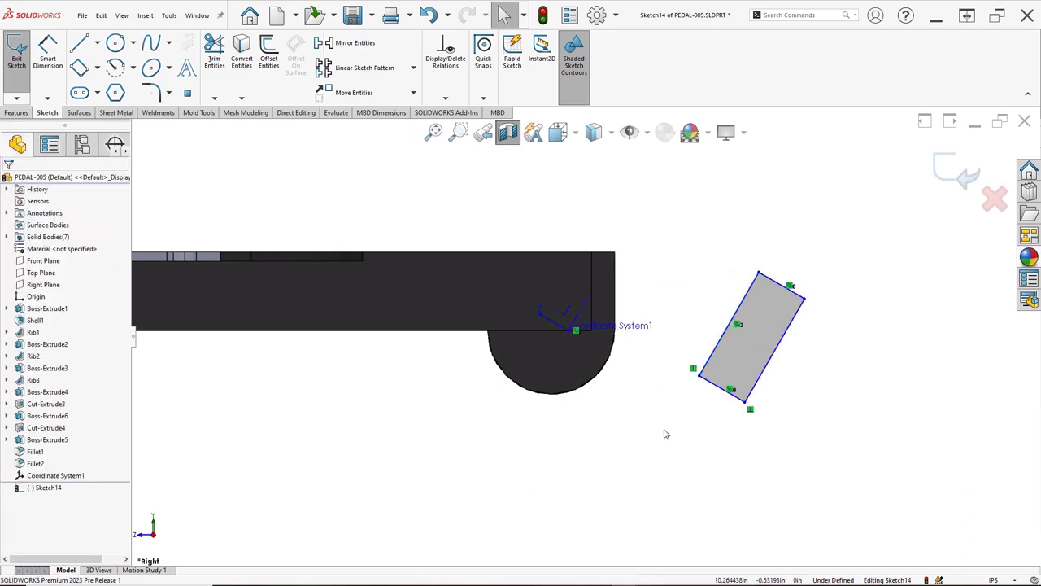
Make the rectangle's corner point coincident with Coordinate System1's Y axis.
left_click(594, 327)
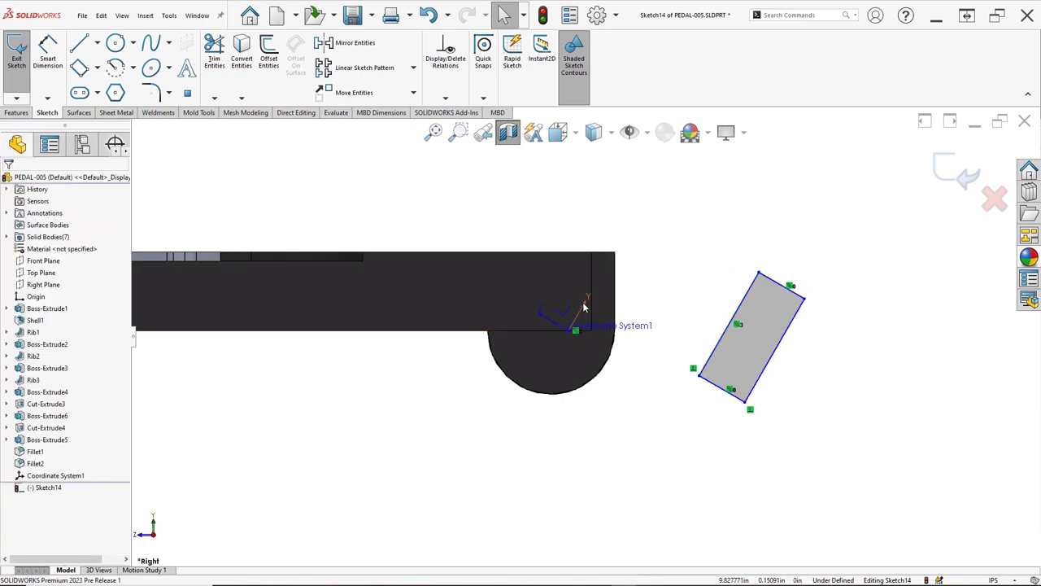
left_click(783, 289, "ctrl")
left_click(831, 247)
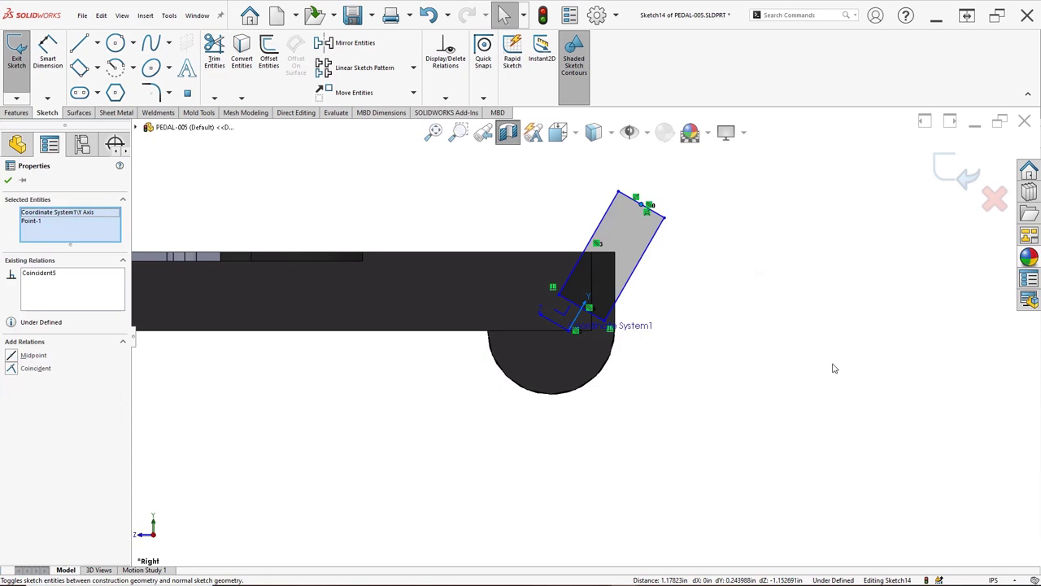
left_click(714, 468)
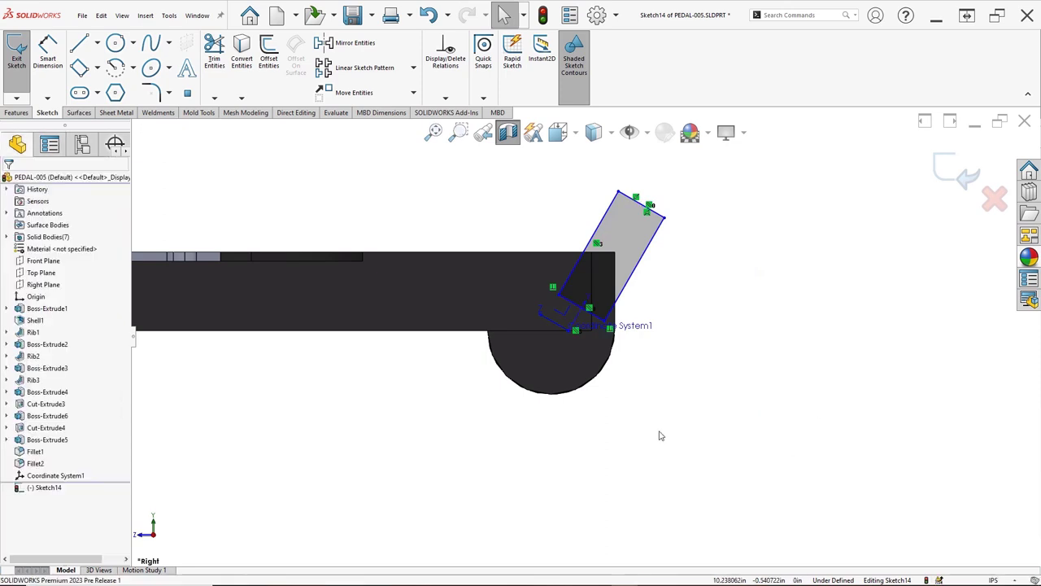
Place the rectangle's corner point onto the pedal face.
left_click(560, 301)
middle_click_drag(474, 379, 539, 254)
left_click(540, 252, "ctrl")
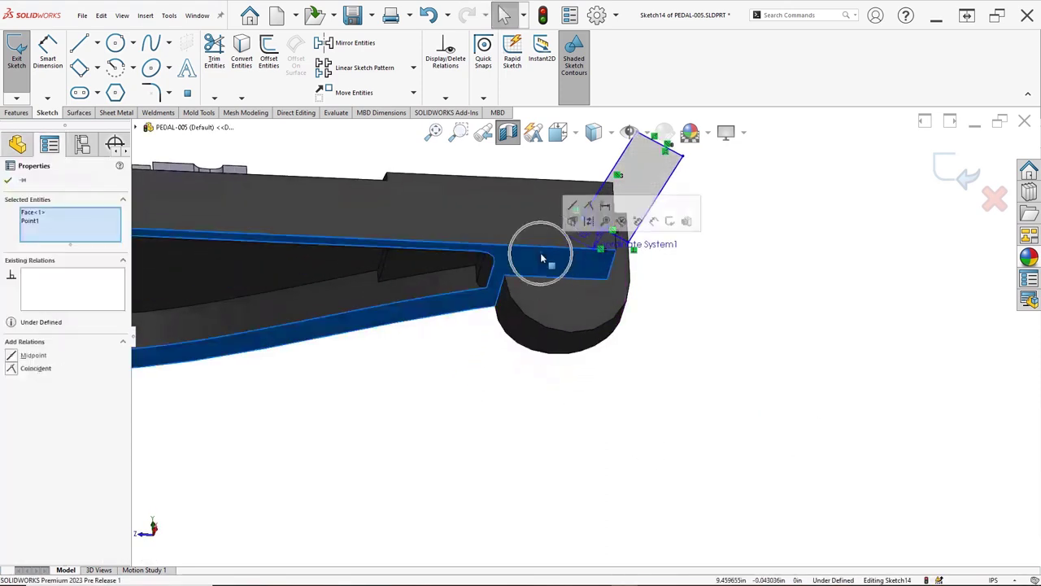
left_click(589, 207)
middle_click_drag(672, 288, 734, 384)
Dimension the rectangle line 0.5 from the Z axis.
right_click_drag(734, 384, 742, 345)
left_click(562, 333)
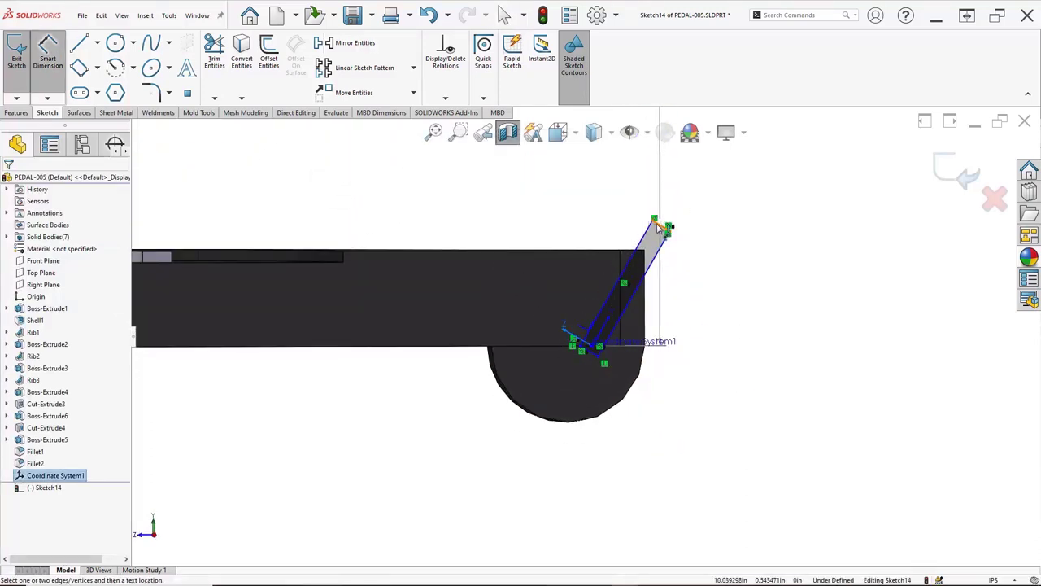
left_click(659, 228)
left_click(704, 334)
type("0.5")
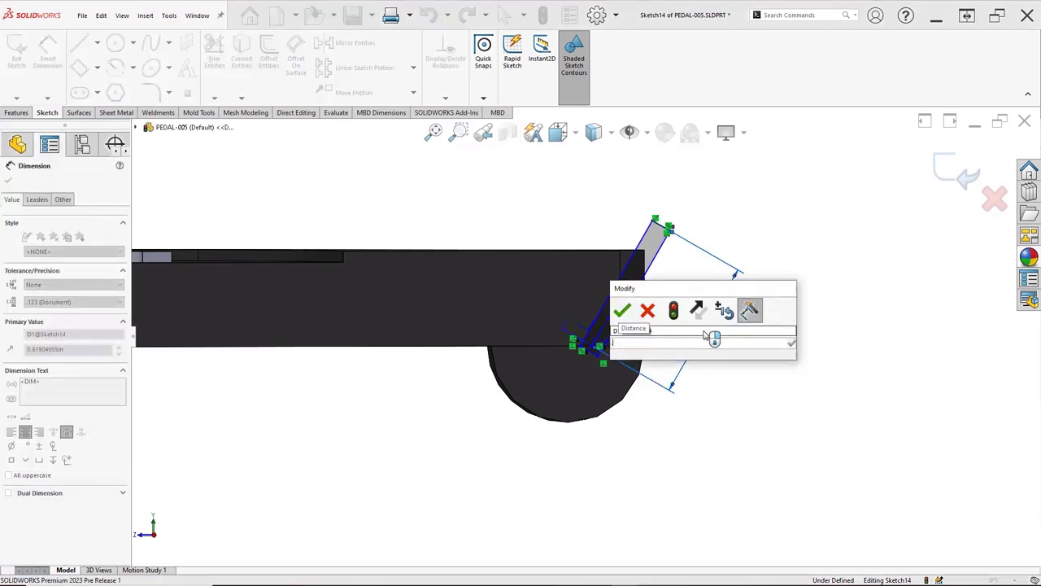
key("Return")
left_click(746, 392)
scroll(656, 263, "down", 3)
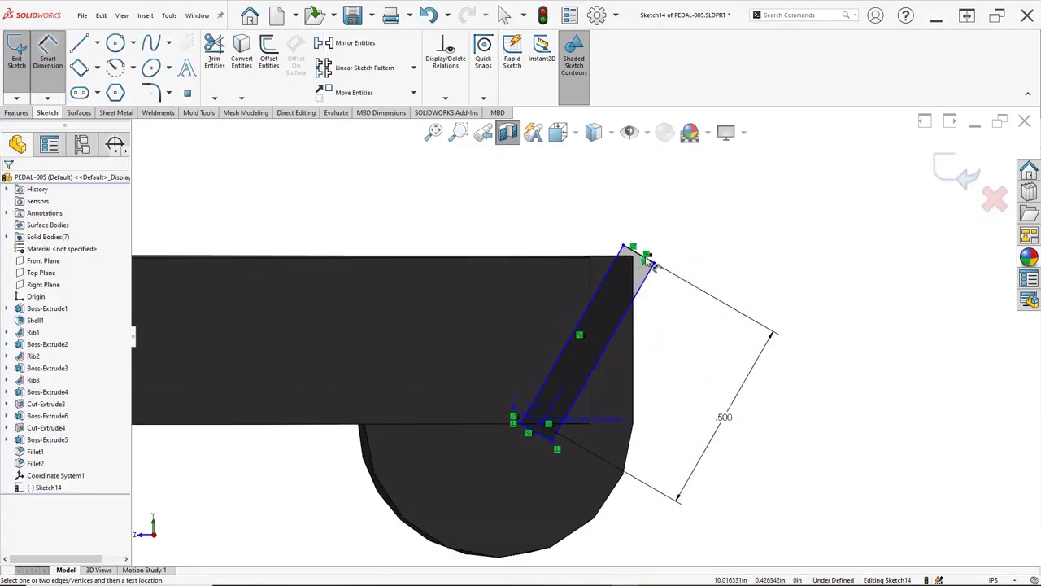
left_click(654, 264)
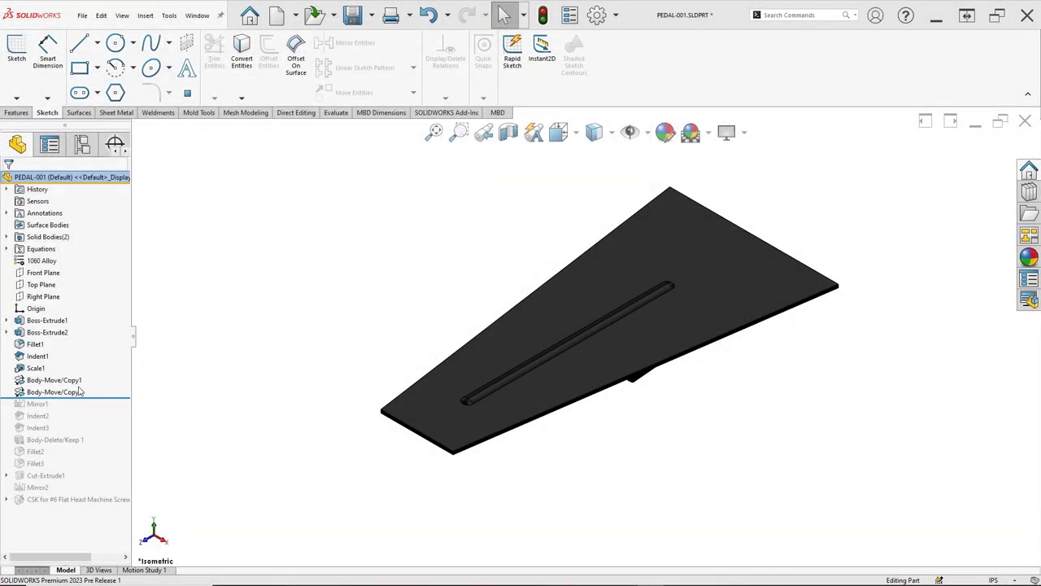
Enable Euler rotation on Body-Move/Copy2, set Yaw to ="Angle1", and activate Increased Angle.
left_click(77, 392)
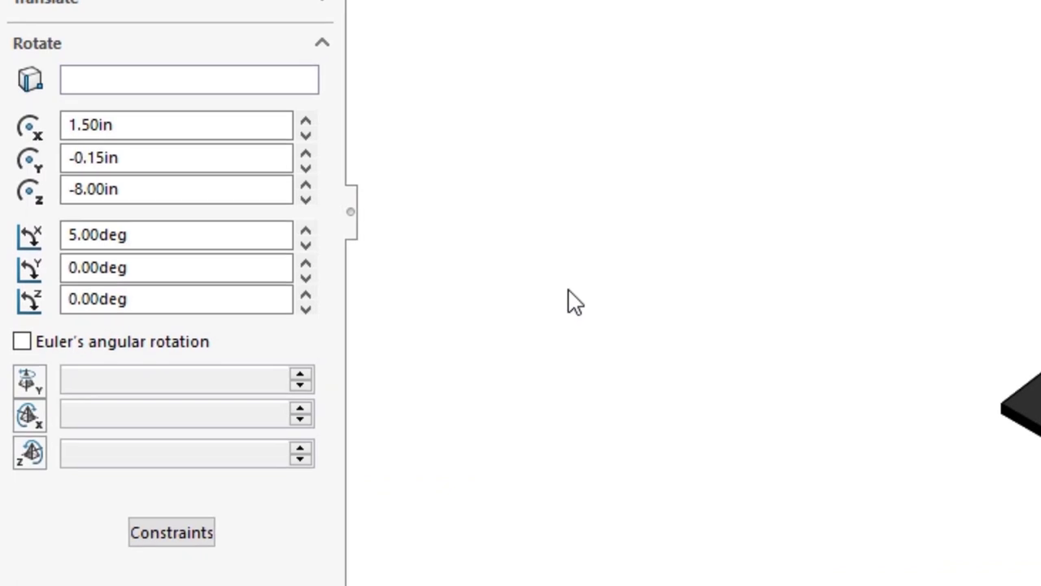
left_click(22, 342)
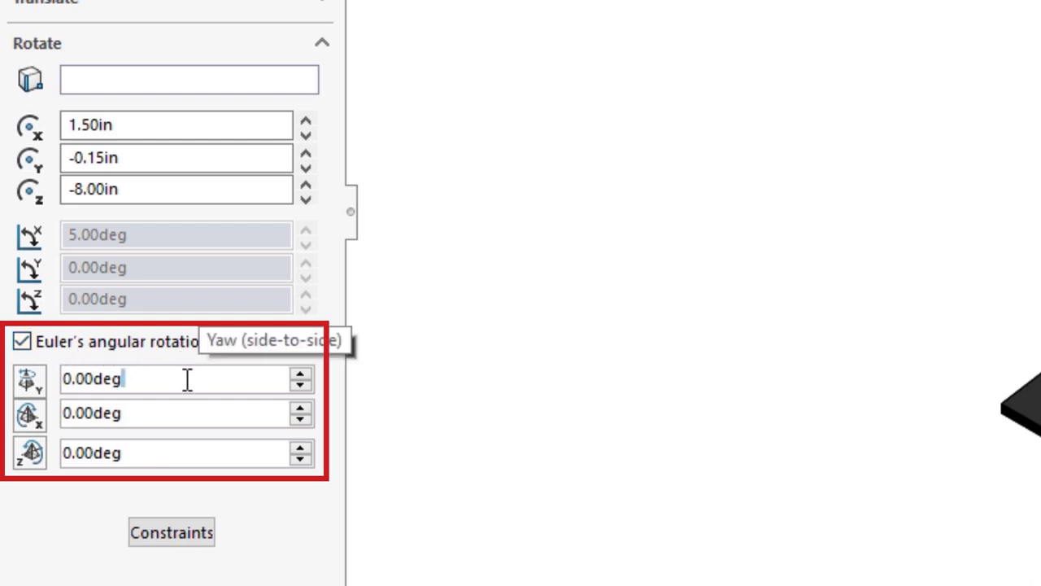
type("=")
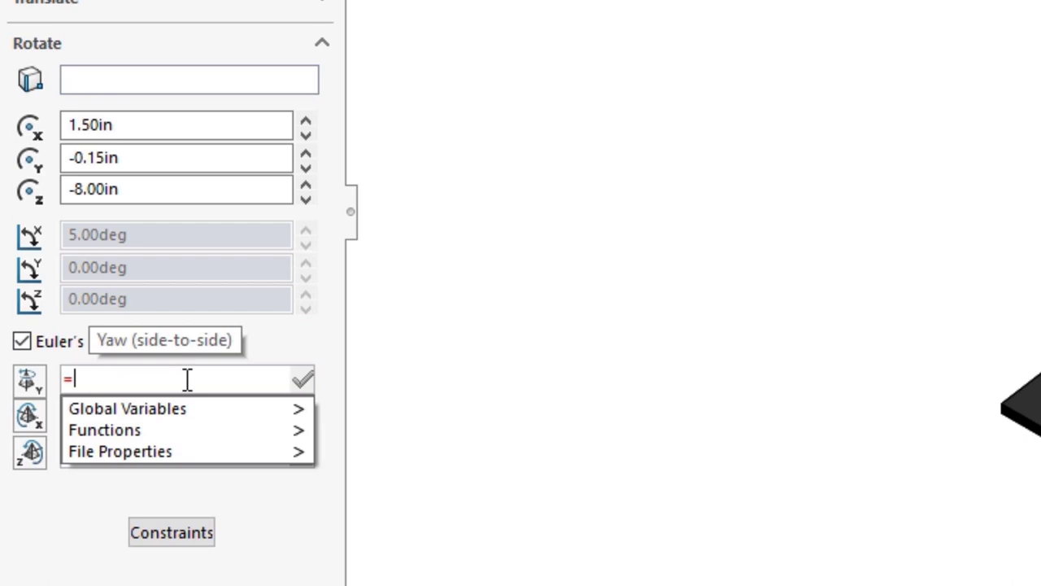
mouse_move(190, 417)
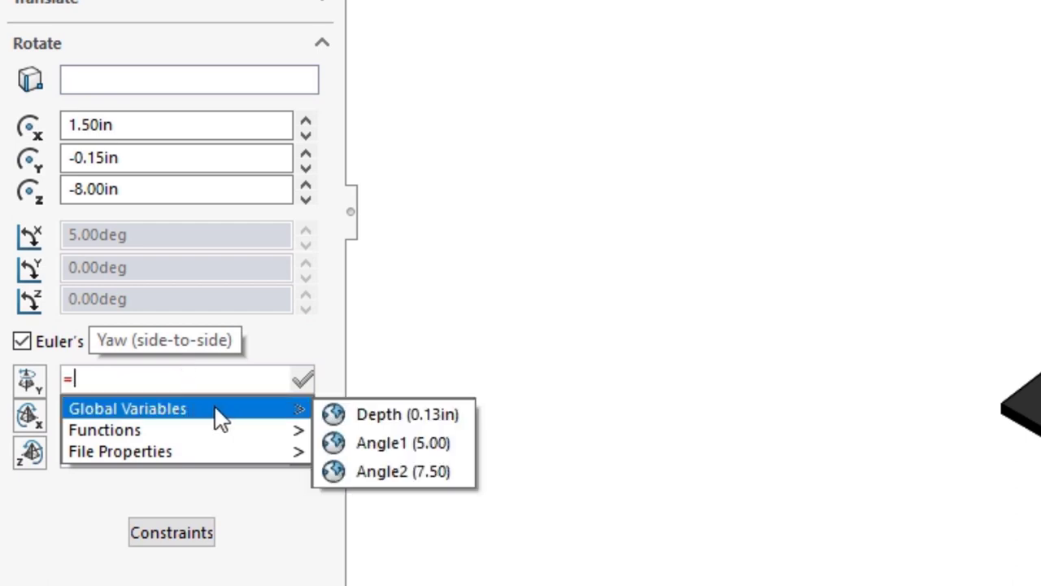
left_click(407, 444)
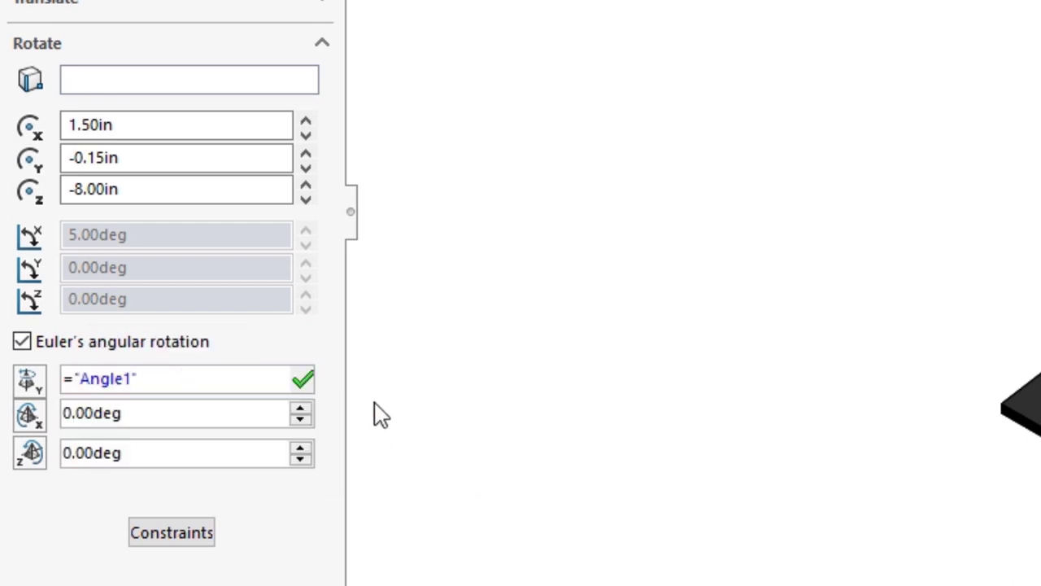
left_click(302, 380)
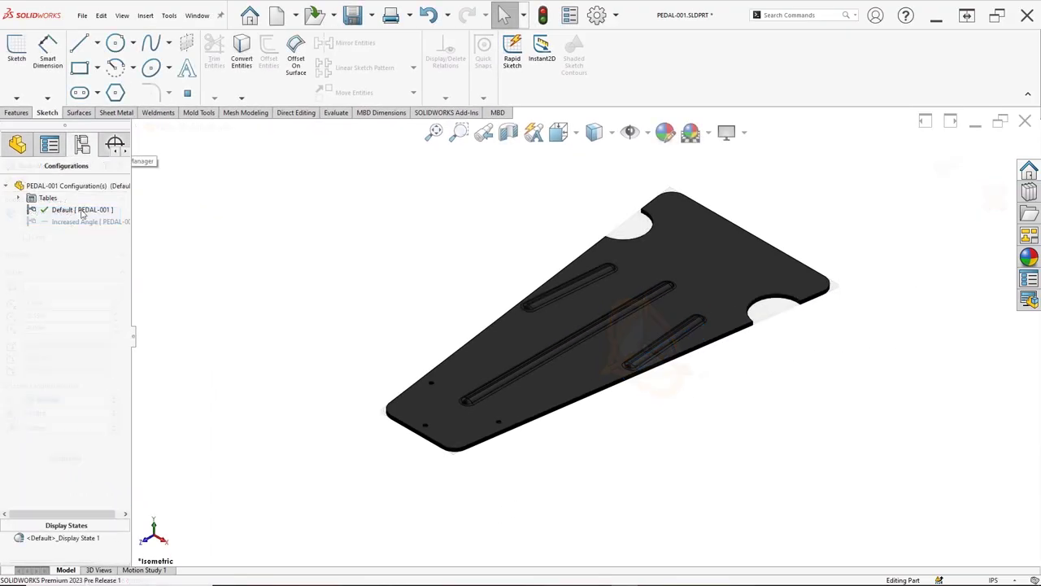
double_click(81, 222)
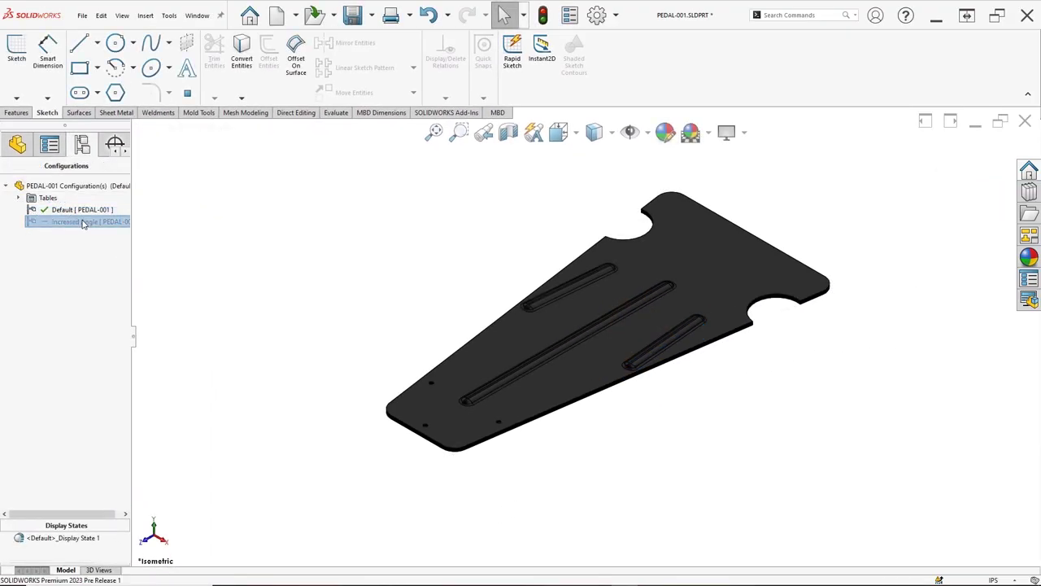
left_click(18, 144)
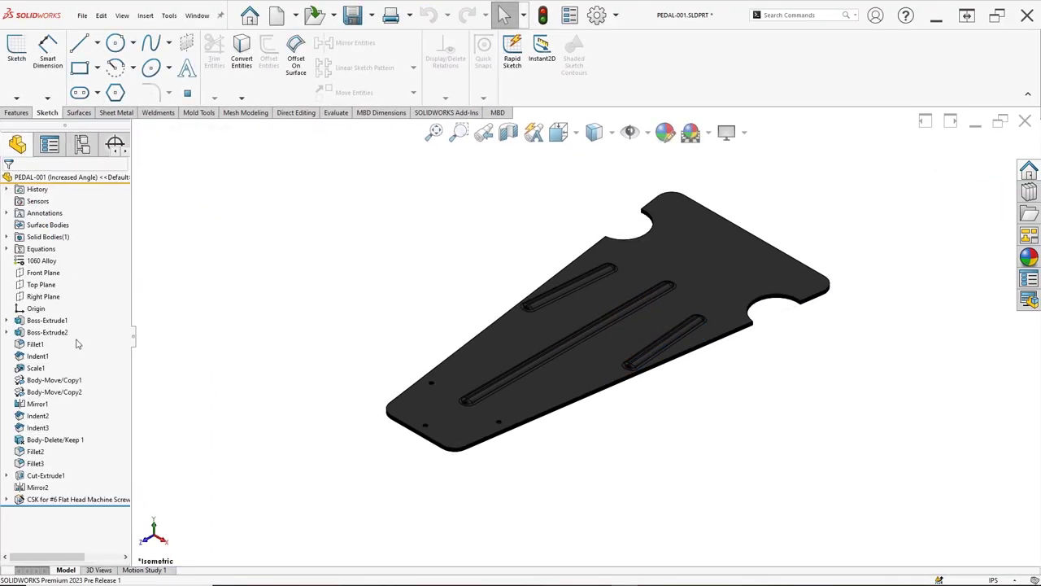
Change Body-Move/Copy2's yaw equation to ="Angle2" for This Configuration only and confirm.
left_click(36, 393)
left_click(41, 358)
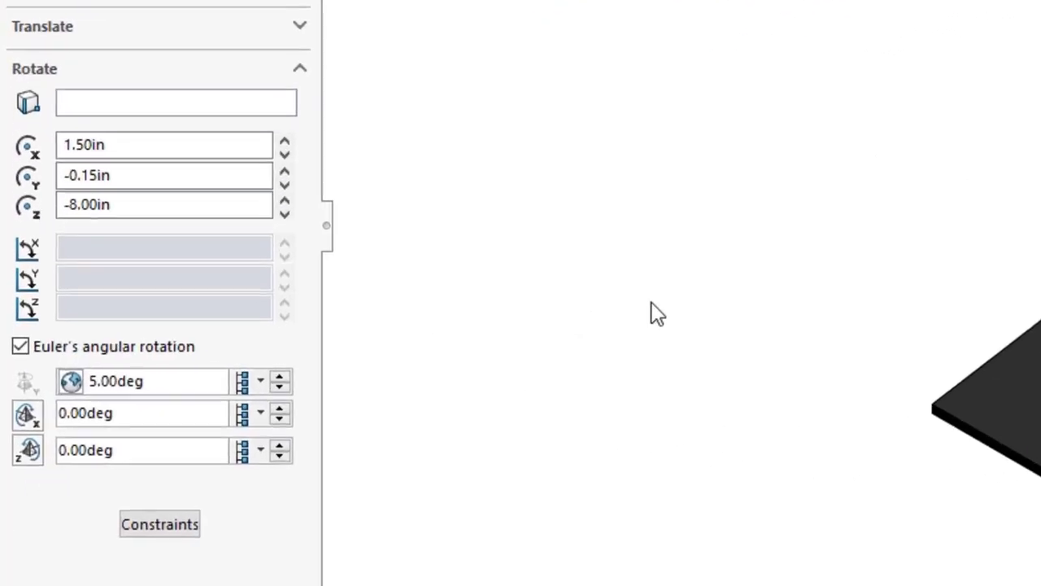
left_click_drag(214, 379, 104, 391)
type("=\"Angle1\"")
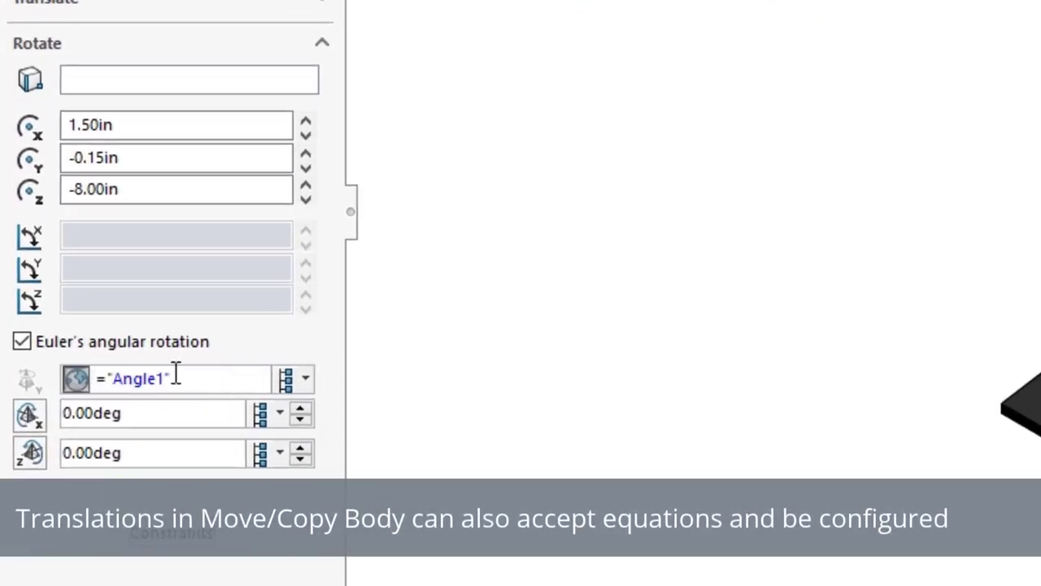
key("BackSpace")
key("BackSpace")
type("2\"")
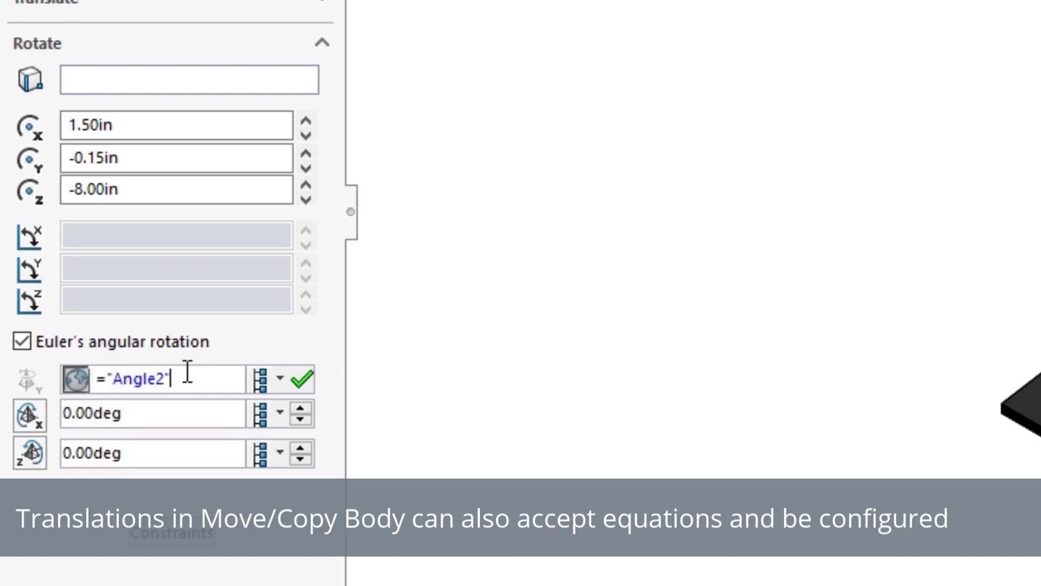
left_click(279, 379)
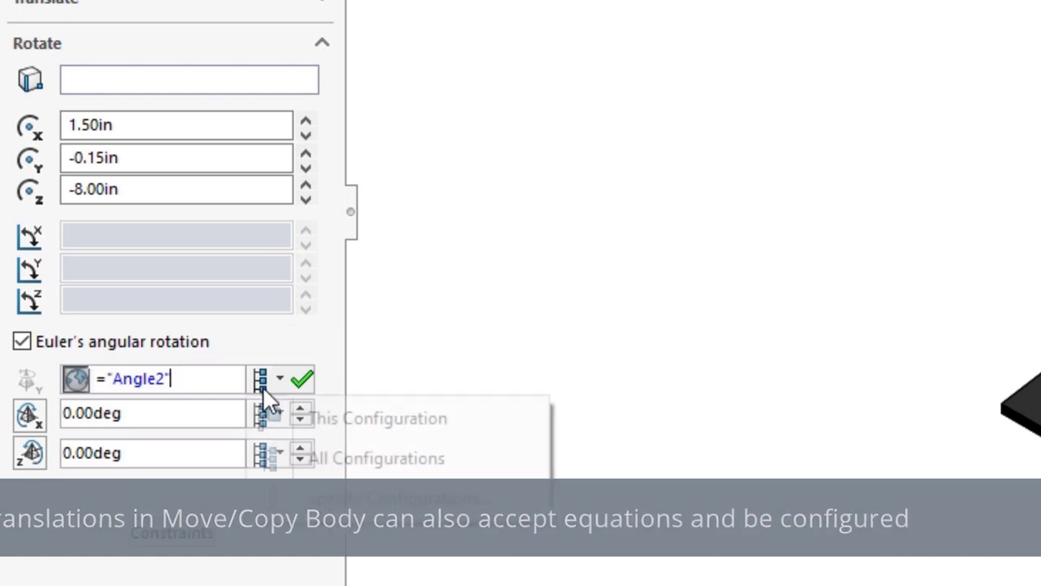
left_click(305, 419)
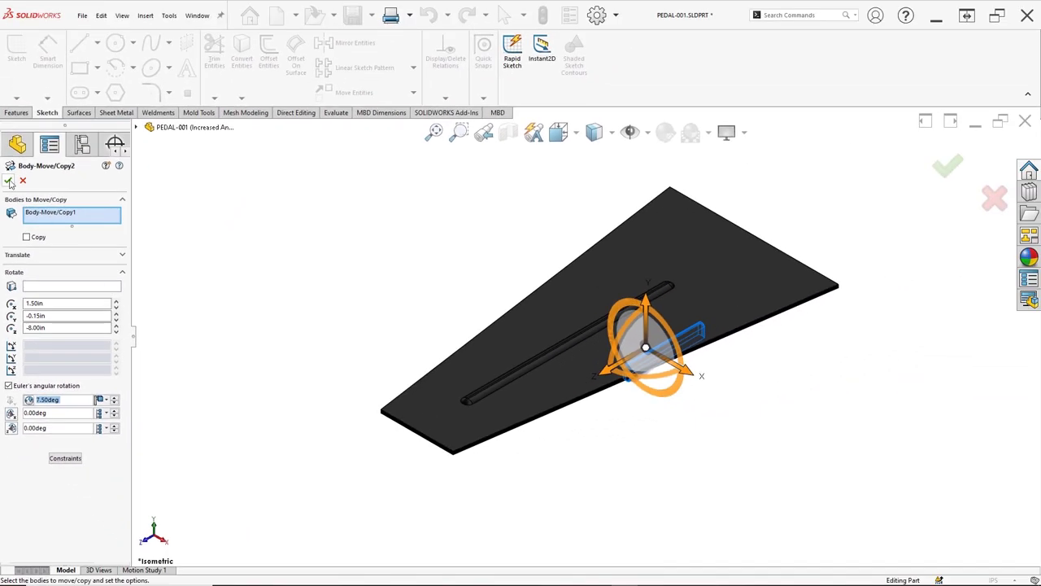
left_click(9, 181)
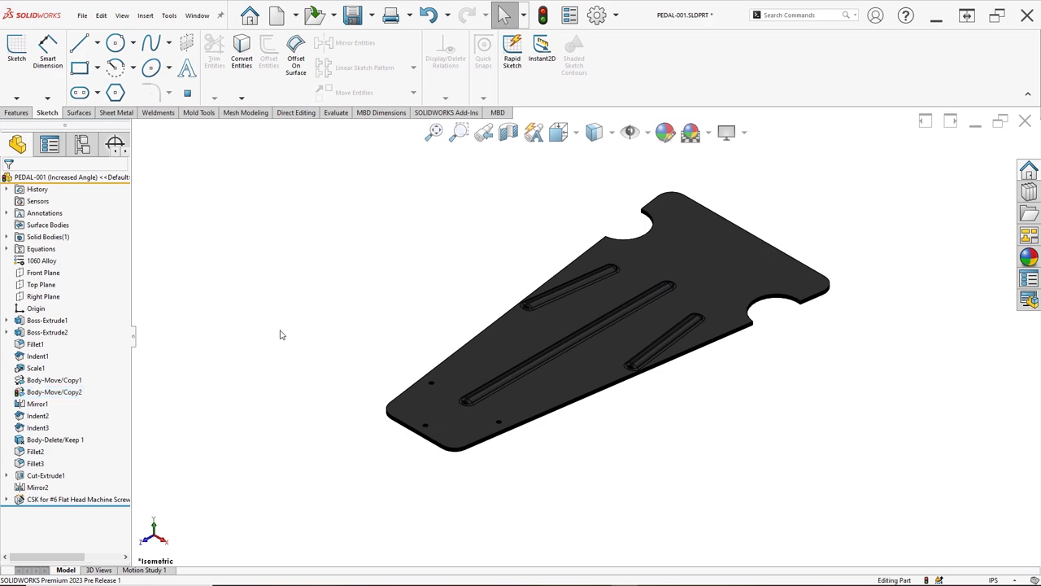
Activate the Default configuration, then open the heel pad component as PEDAL-002.
left_click(82, 145)
double_click(75, 210)
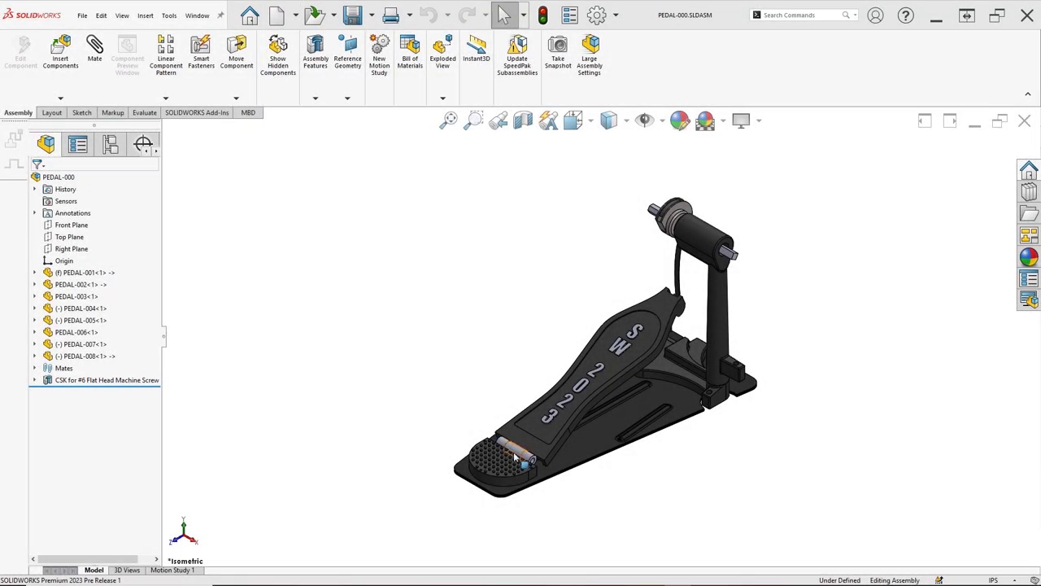
scroll(514, 458, "down", 10)
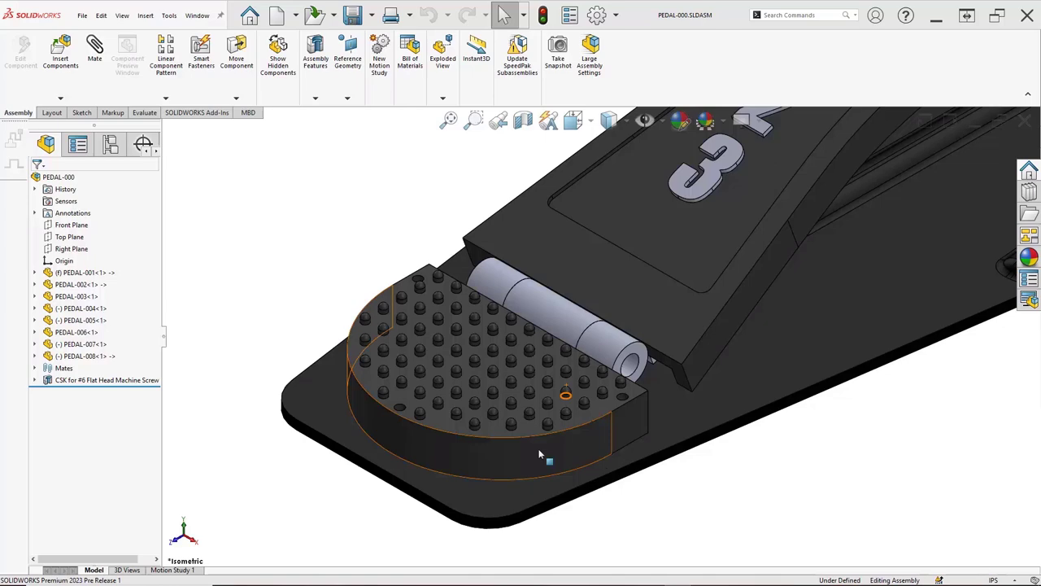
left_click(540, 455)
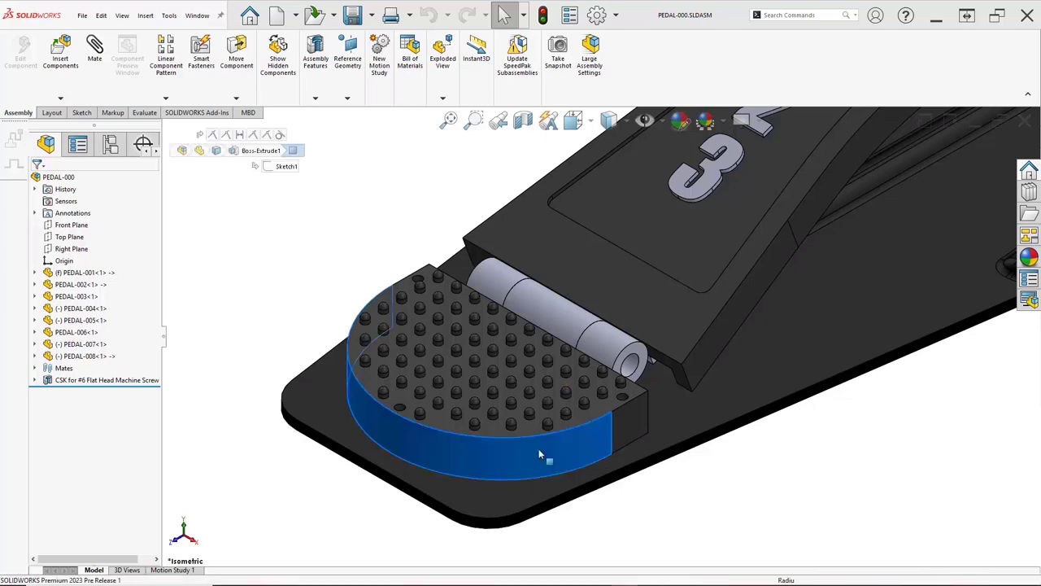
left_click(569, 390)
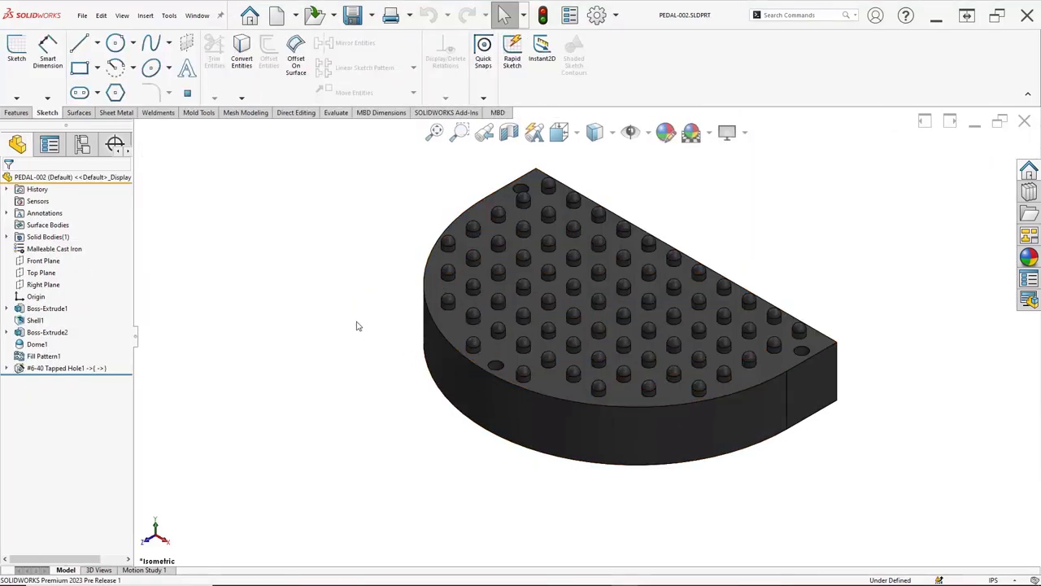
Run Defeature to strip the studs and holes, then reveal Default_defeature under Default.
type("s")
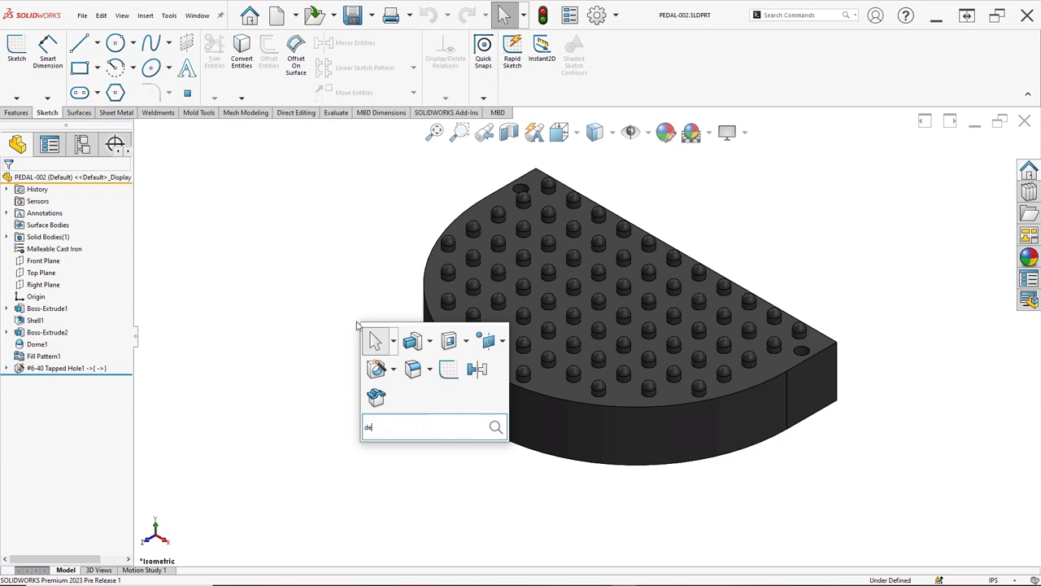
type("defeat")
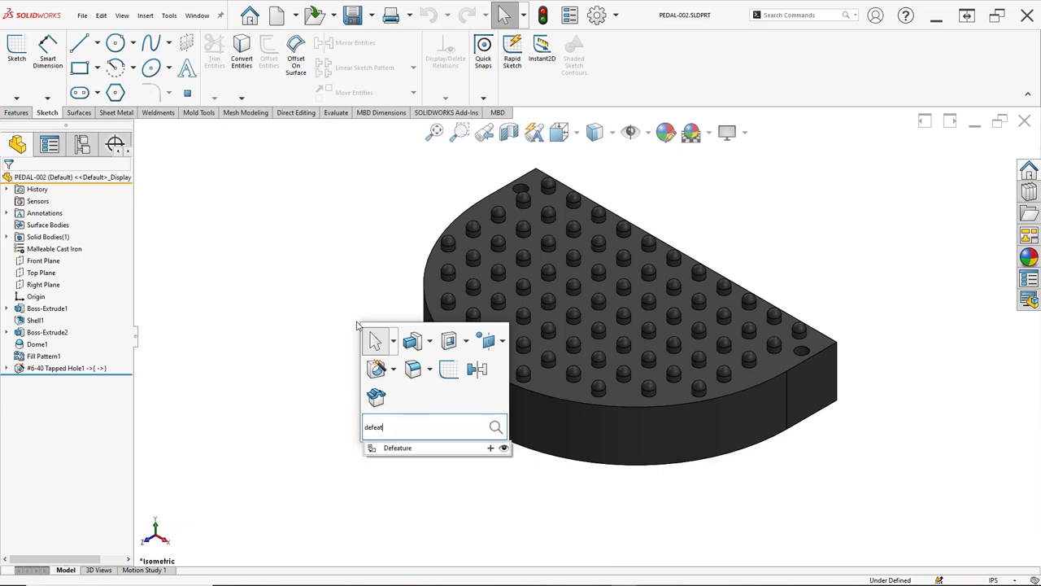
left_click(389, 448)
left_click(125, 180)
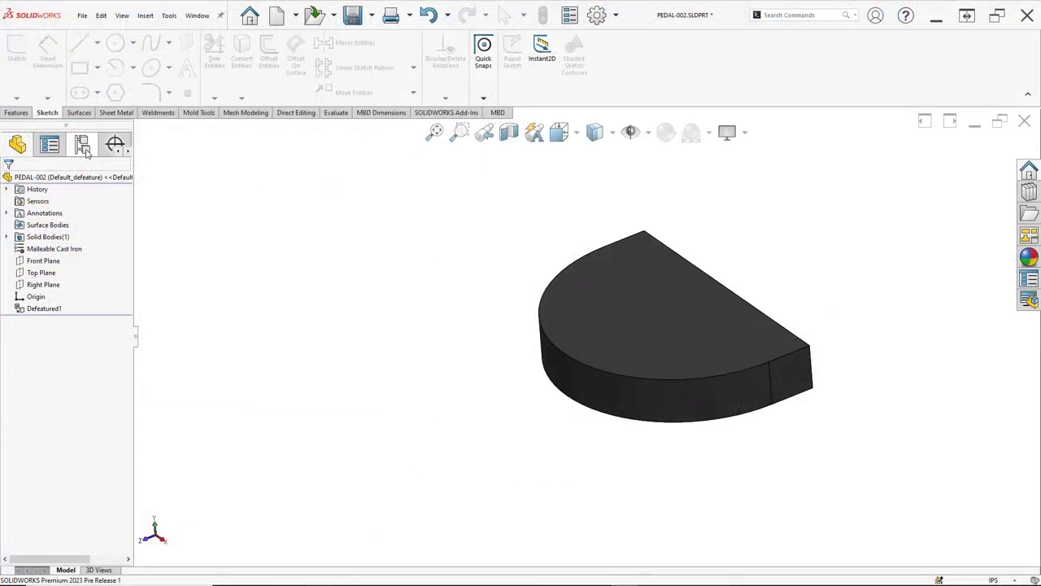
left_click(82, 144)
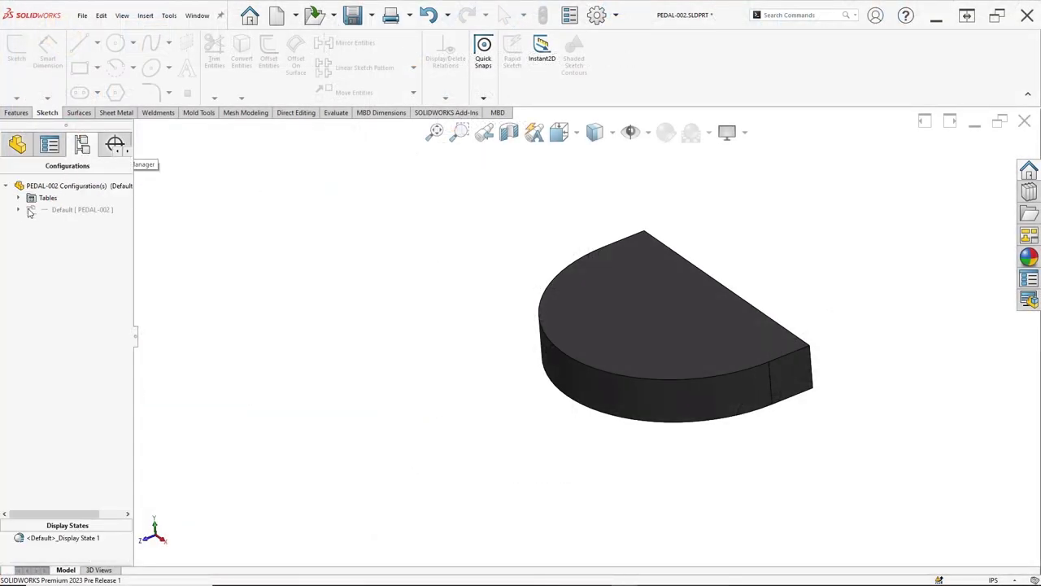
left_click(18, 210)
left_click(31, 211)
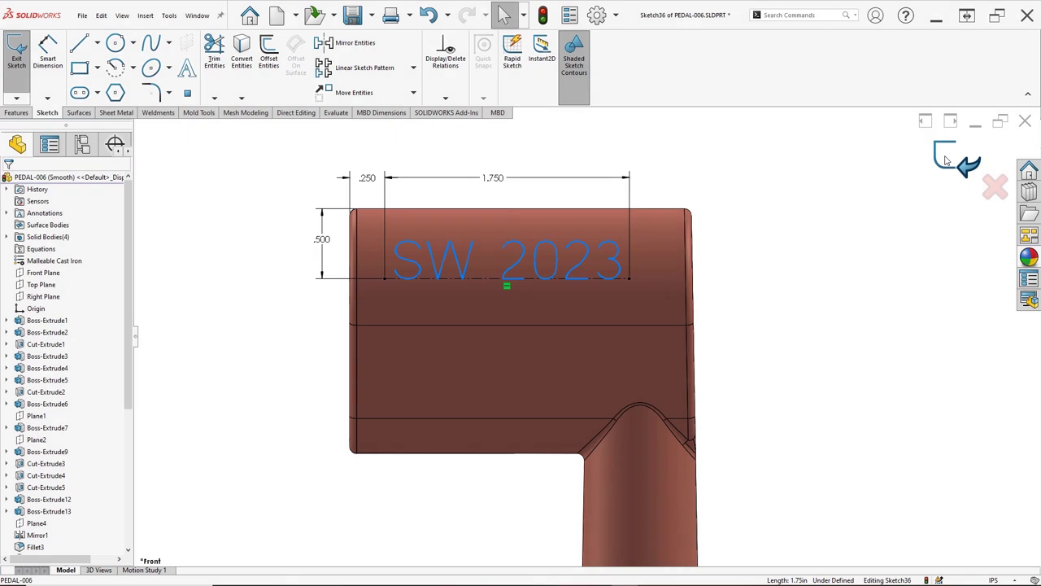
Wrap the SW 2023 text sketch onto the upper curved face and view it isometrically.
left_click(945, 158)
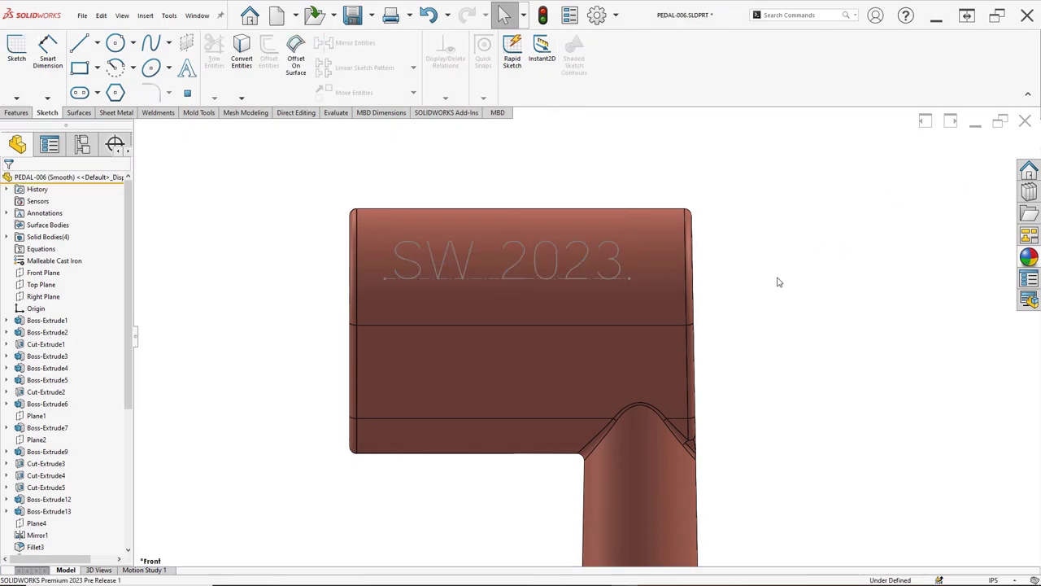
key("s")
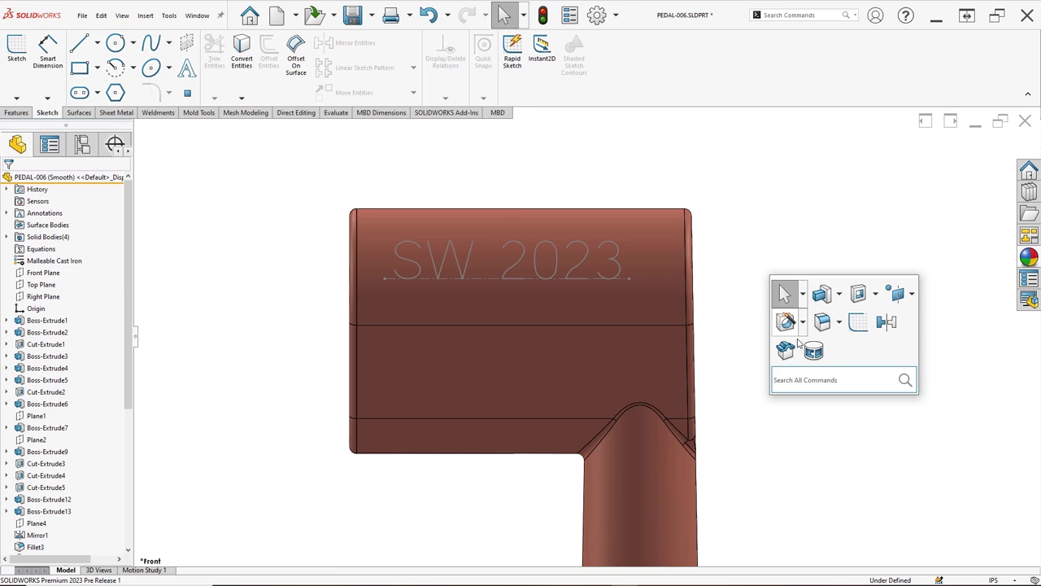
left_click(814, 352)
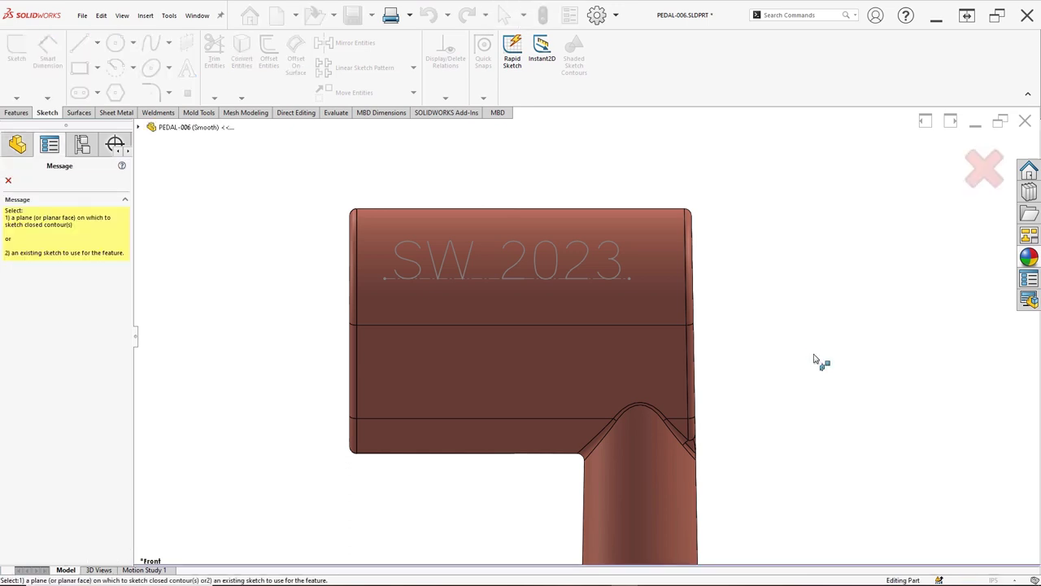
left_click(586, 277)
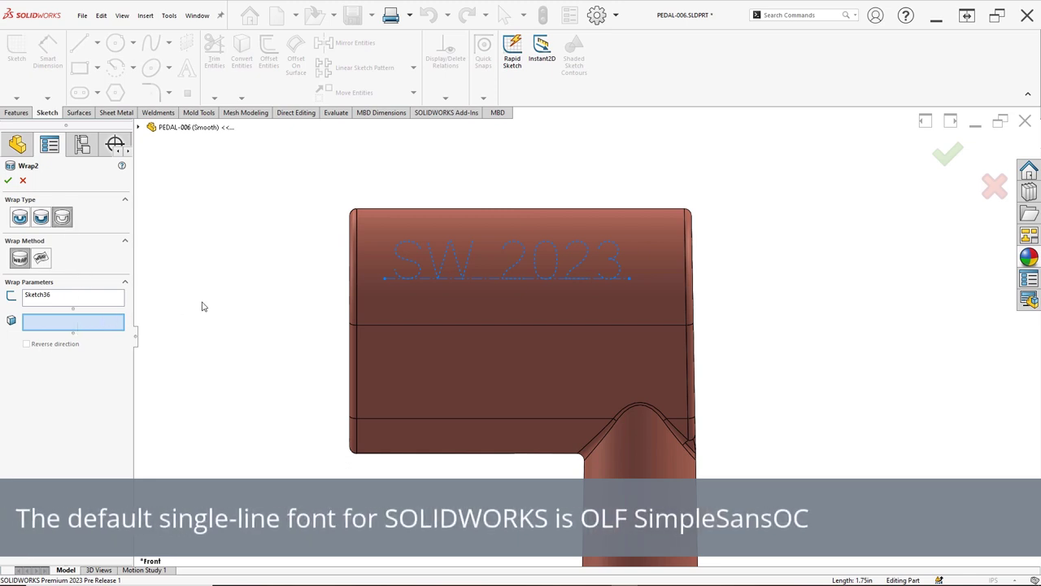
left_click(421, 314)
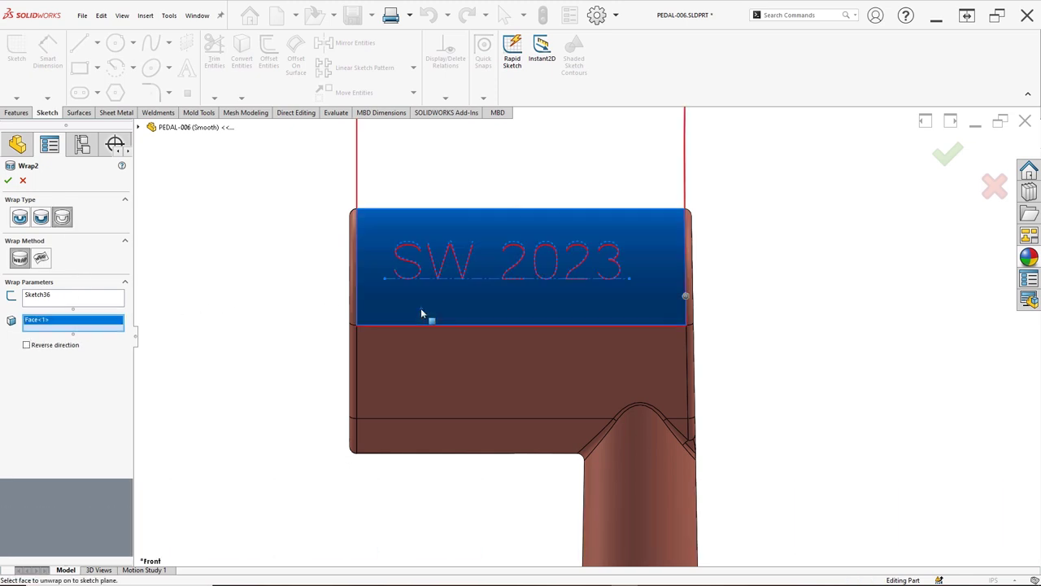
key("Return")
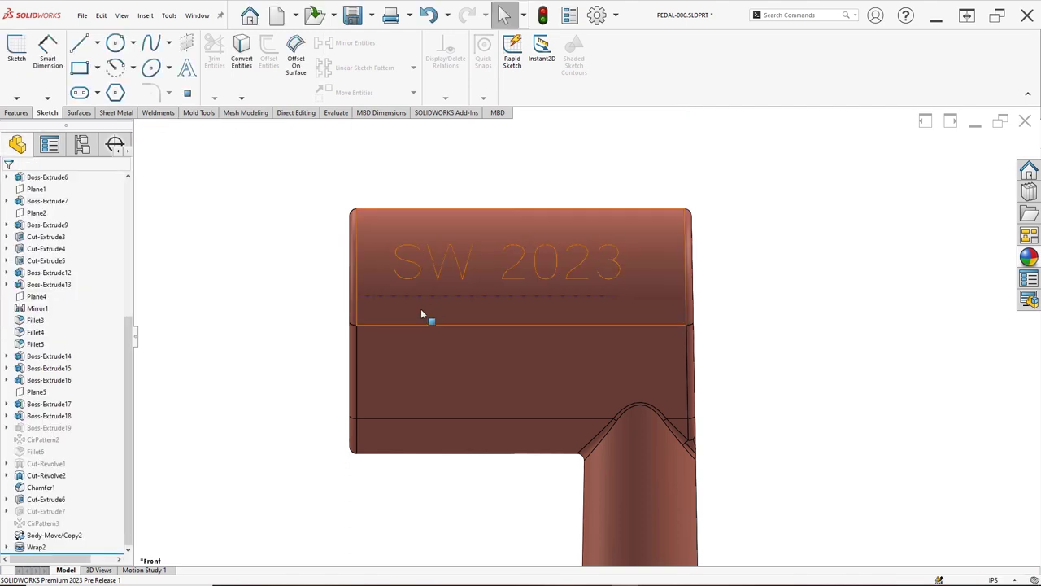
middle_click_drag(421, 314, 358, 351)
scroll(342, 303, "up", 2)
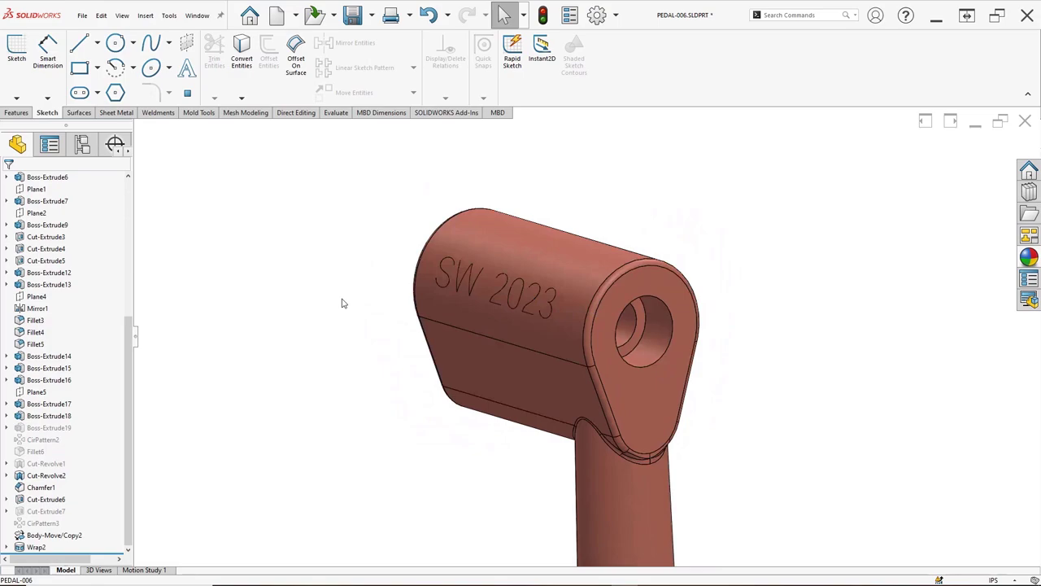
key("ctrl+7")
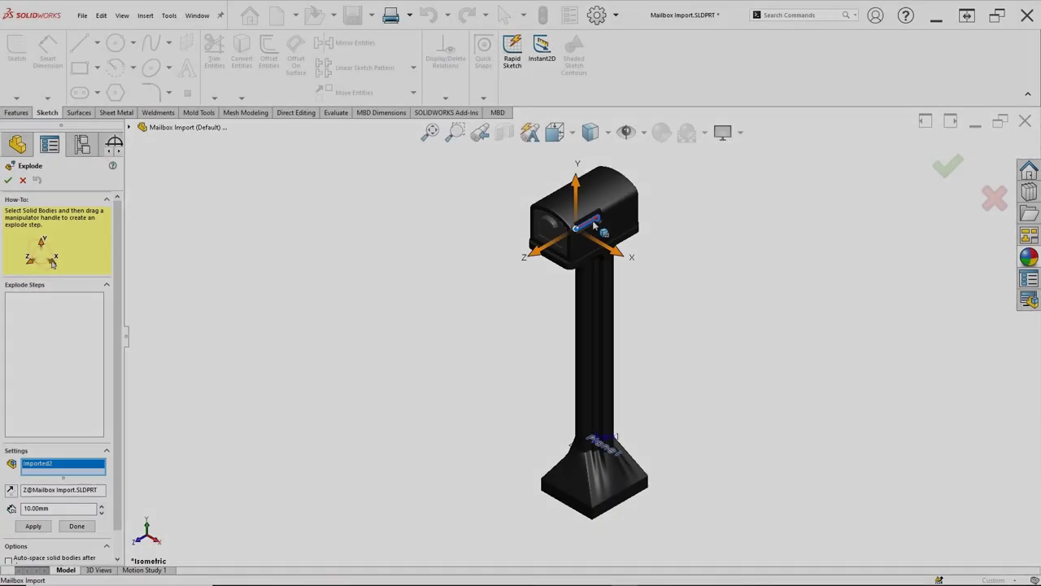
Add explode steps pulling the mailbox flag and door outward.
left_click_drag(620, 252, 661, 275)
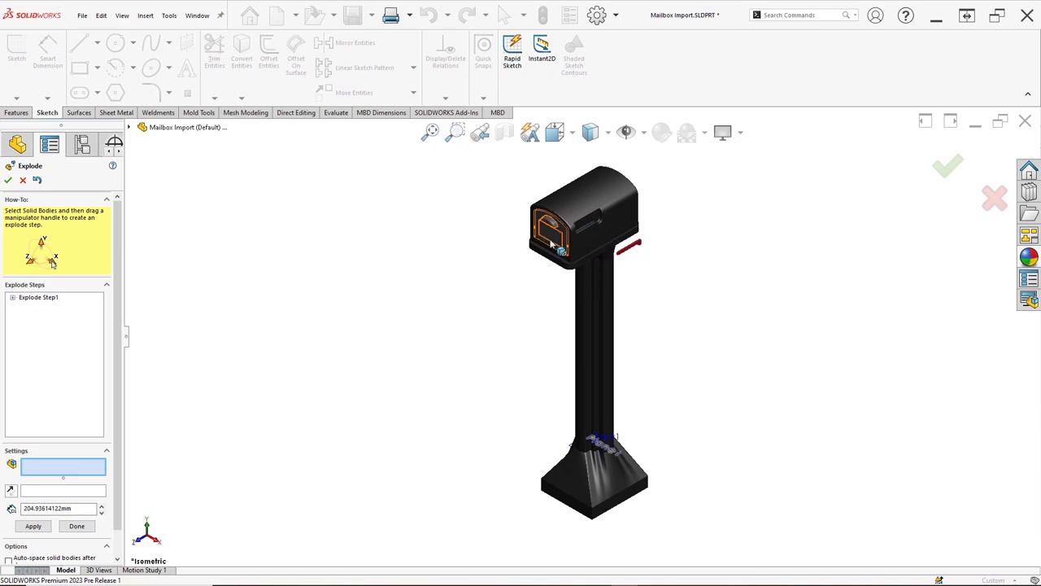
left_click(551, 242)
left_click_drag(496, 242, 461, 284)
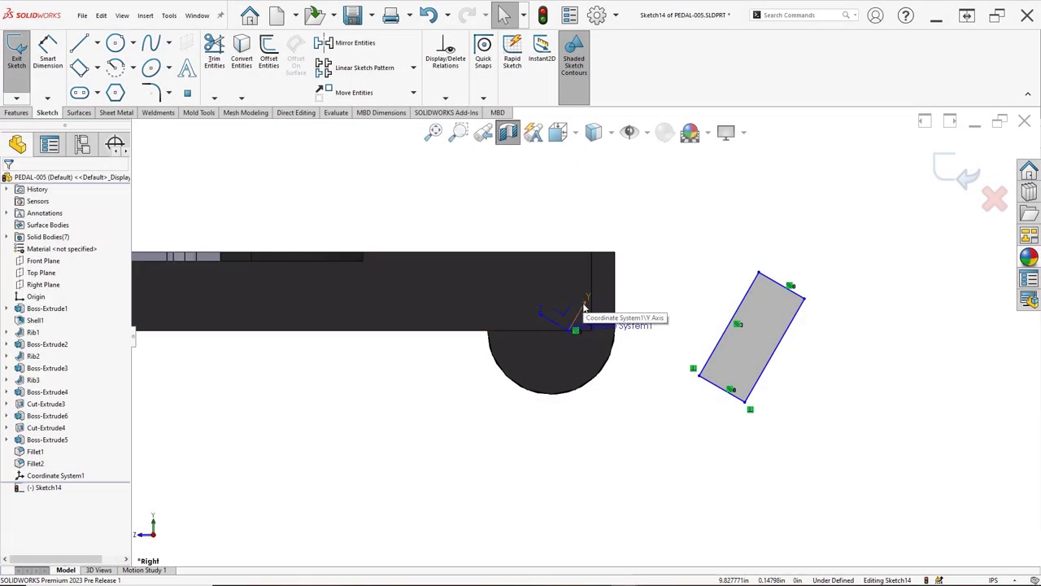
Attach the rectangle to Coordinate System1 and drive the yaw angle from Angle1.
left_click(584, 308)
left_click(786, 290, "ctrl")
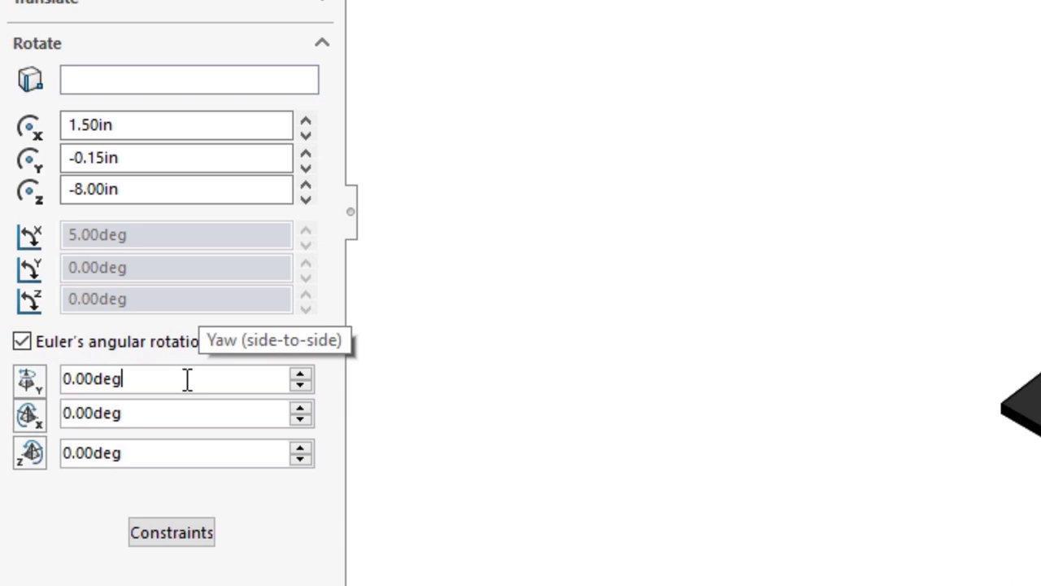
double_click(187, 380)
type("=")
mouse_move(186, 412)
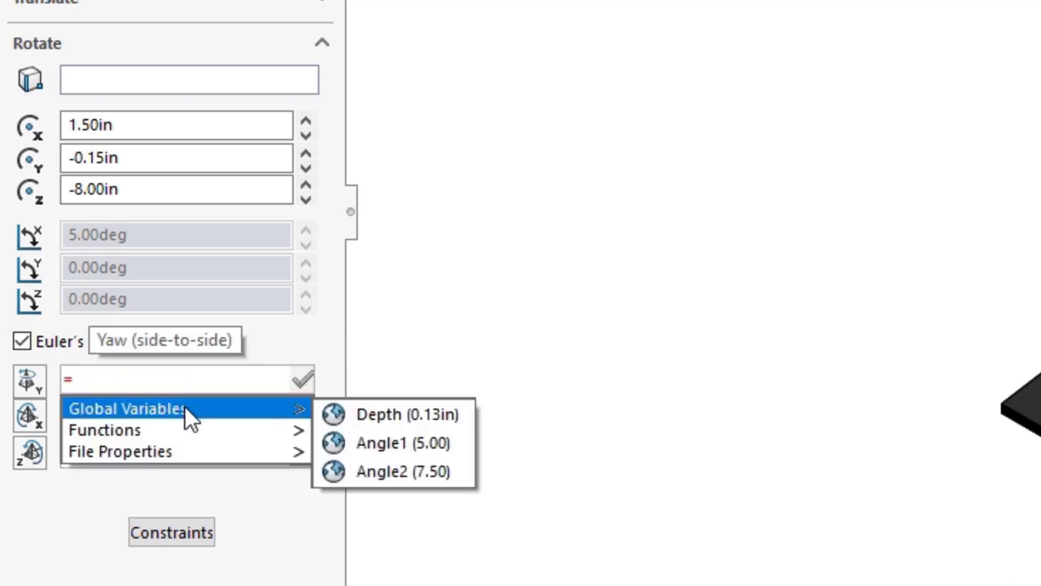
left_click(406, 442)
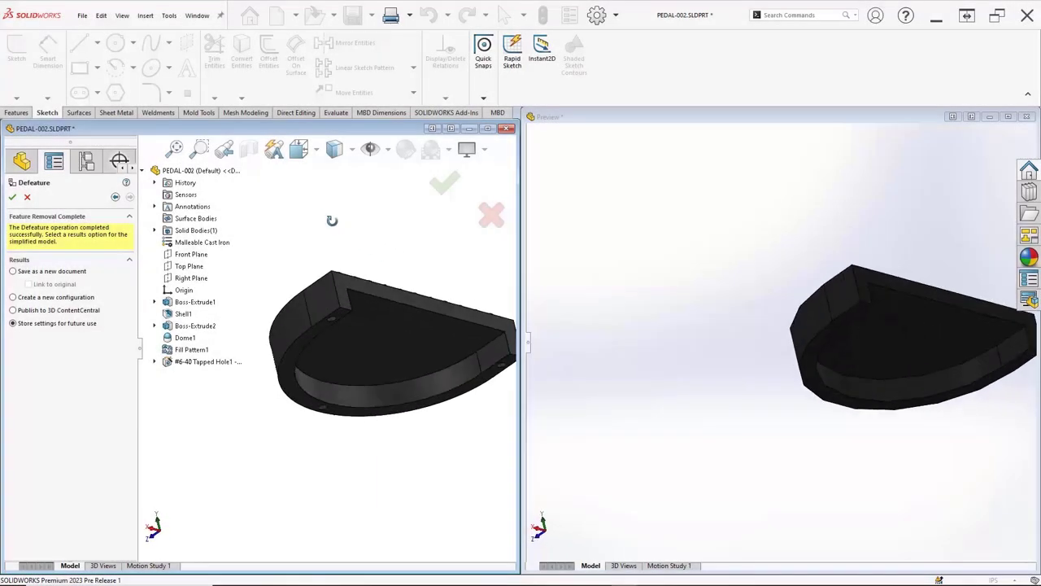
Confirm Wrap2 on the pad's upper curved face.
middle_click_drag(332, 220, 427, 274)
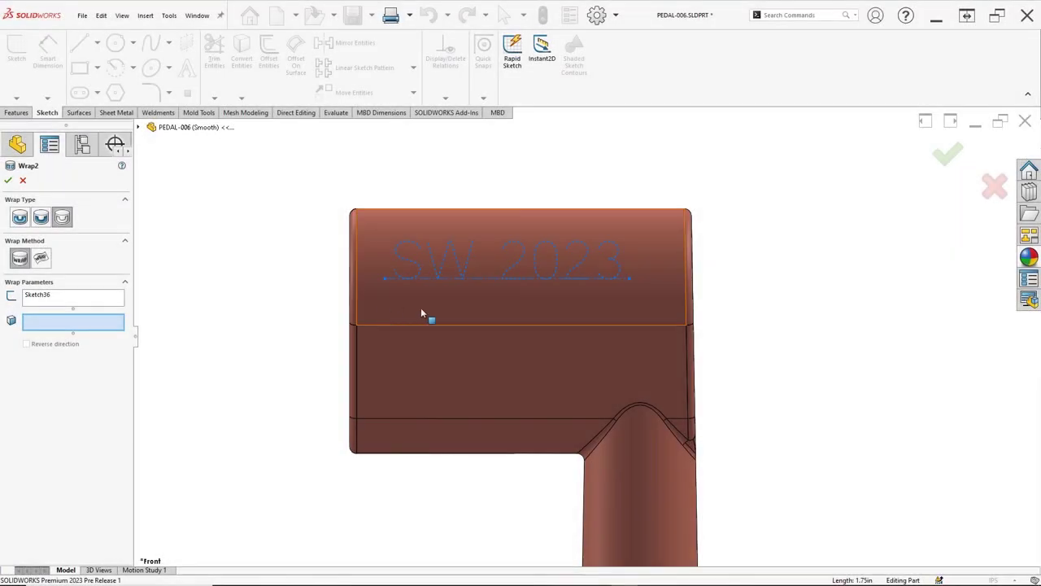
left_click(422, 312)
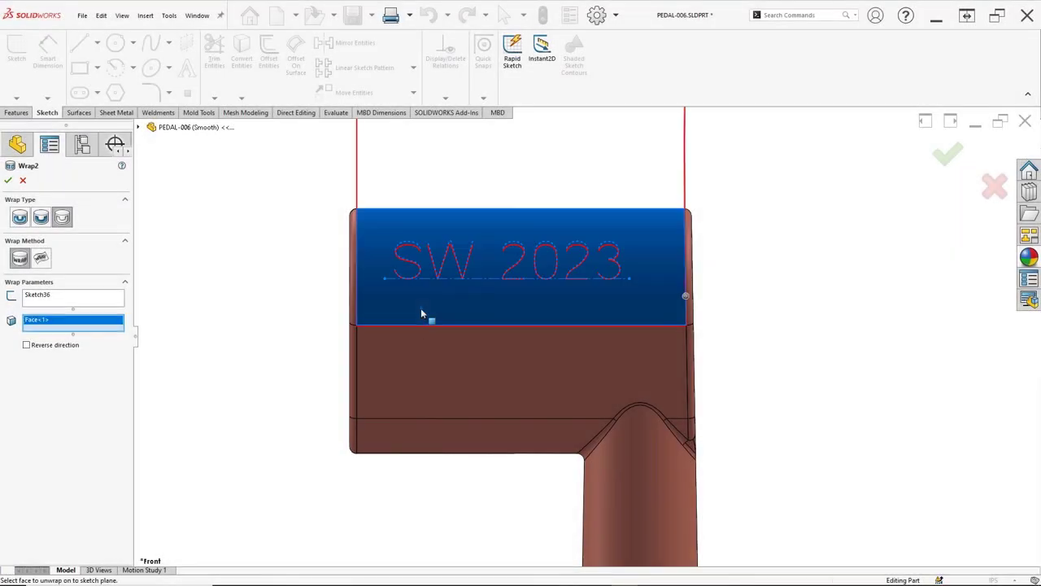
key("Return")
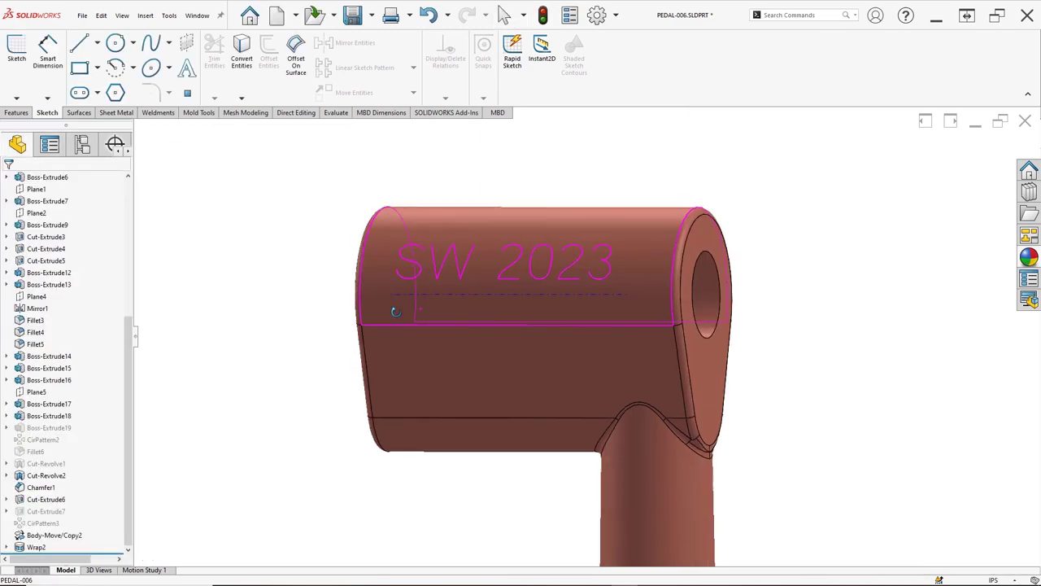